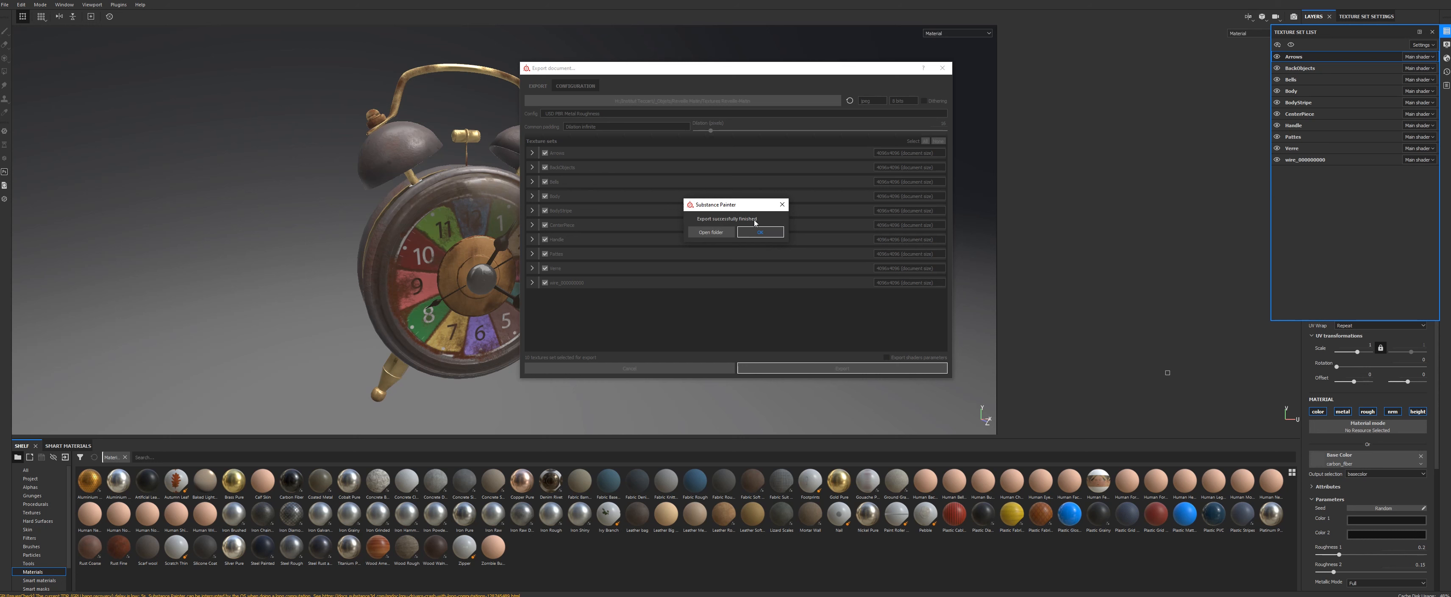
Step: Switch to 3ds Max, select the alarm clock model and open the Slate Material Editor
{"action": "left_click_drag", "start_coordinate": [751, 209], "coordinate": [768, 188]}
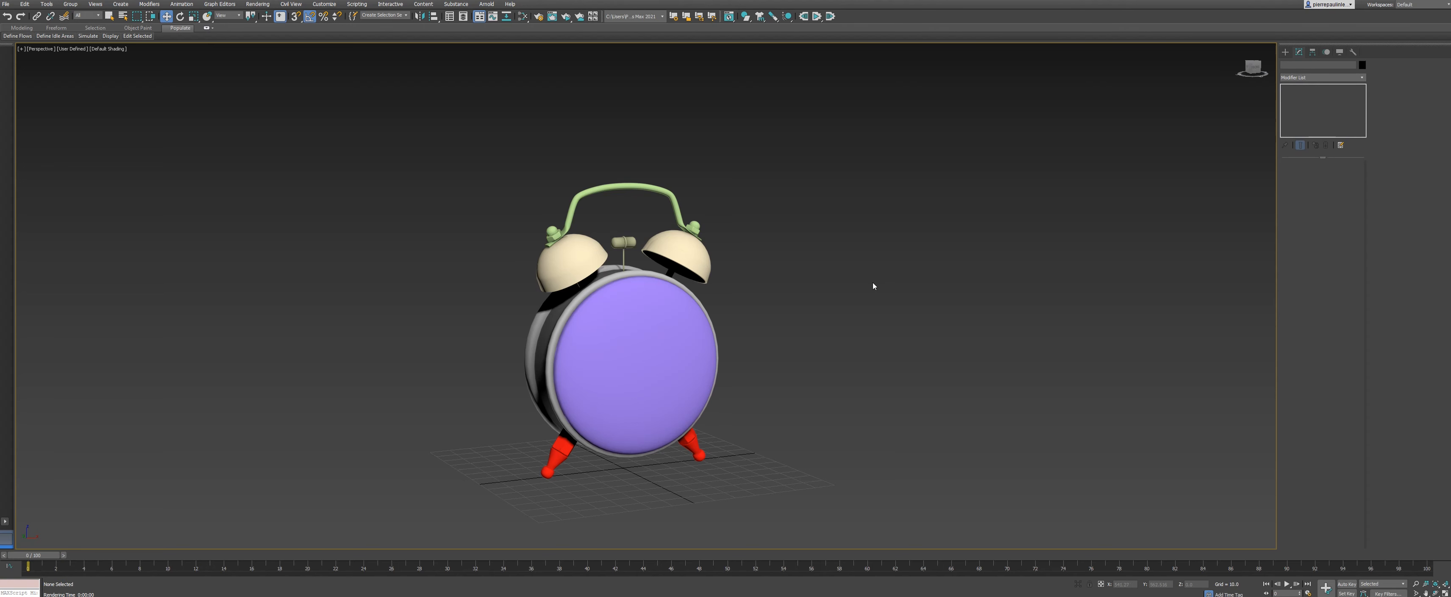
{"action": "middle_click_drag", "start_coordinate": [874, 287], "coordinate": [775, 274], "text": "alt"}
{"action": "left_click", "coordinate": [705, 314]}
{"action": "middle_click_drag", "start_coordinate": [707, 310], "coordinate": [755, 278], "text": "alt"}
{"action": "left_click", "coordinate": [522, 17]}
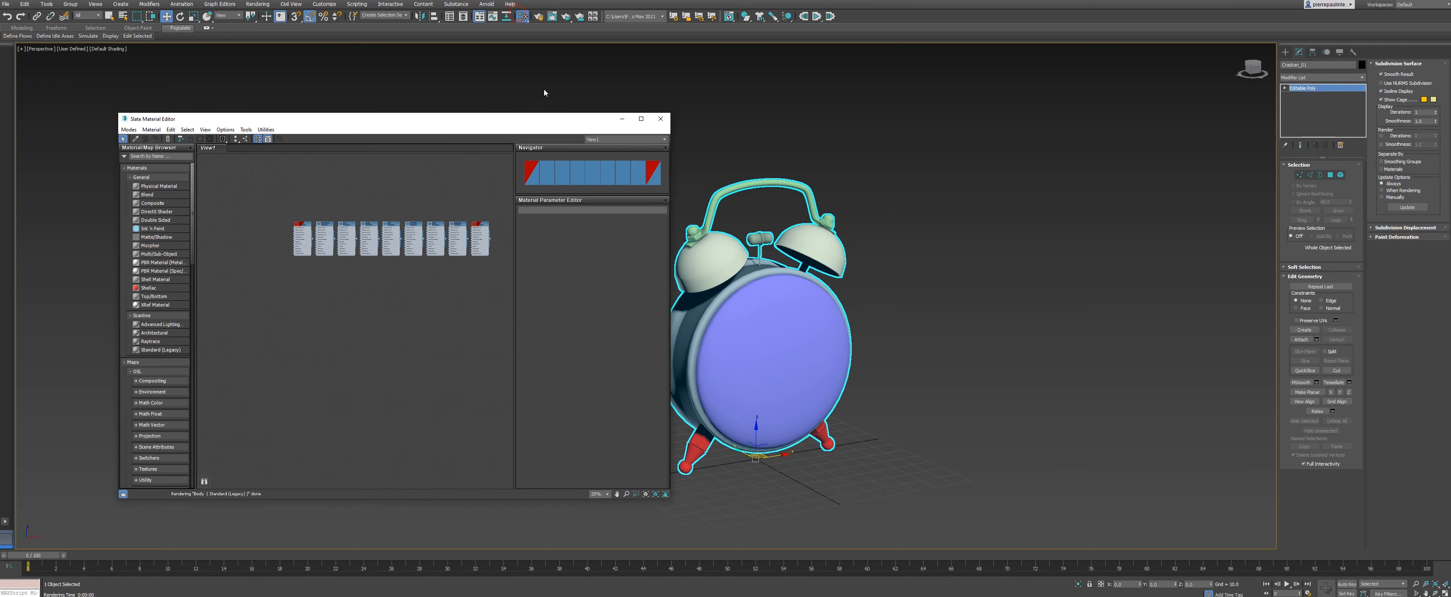
Step: Review the existing material nodes and open the Verre material's parameters, keeping the clock in view beside the editor
{"action": "scroll", "coordinate": [370, 252], "scroll_direction": "up", "scroll_amount": 3}
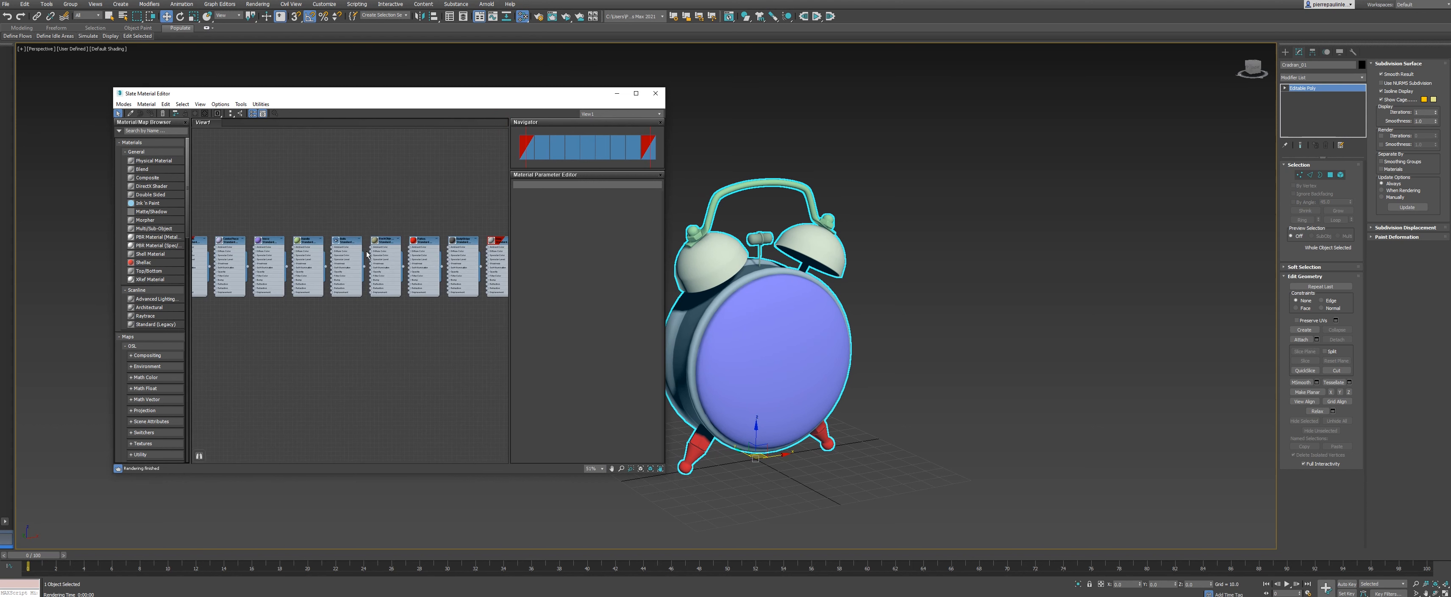
{"action": "middle_click_drag", "start_coordinate": [375, 219], "coordinate": [399, 223]}
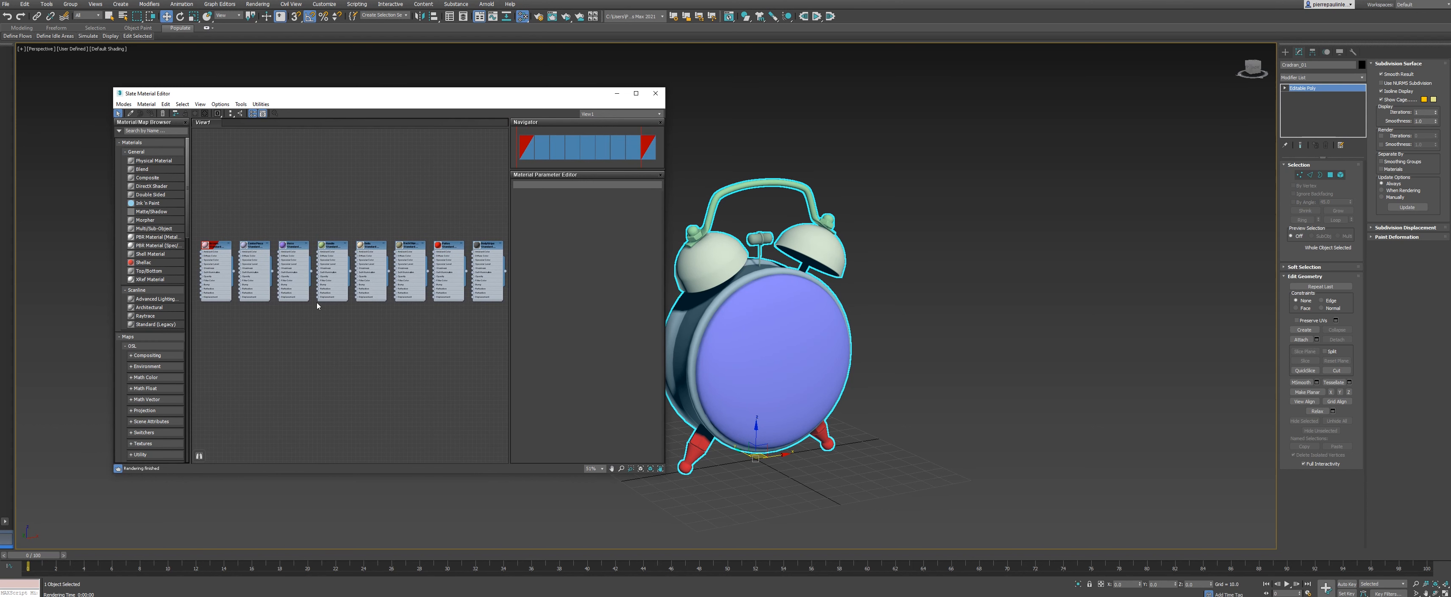
{"action": "double_click", "coordinate": [291, 246]}
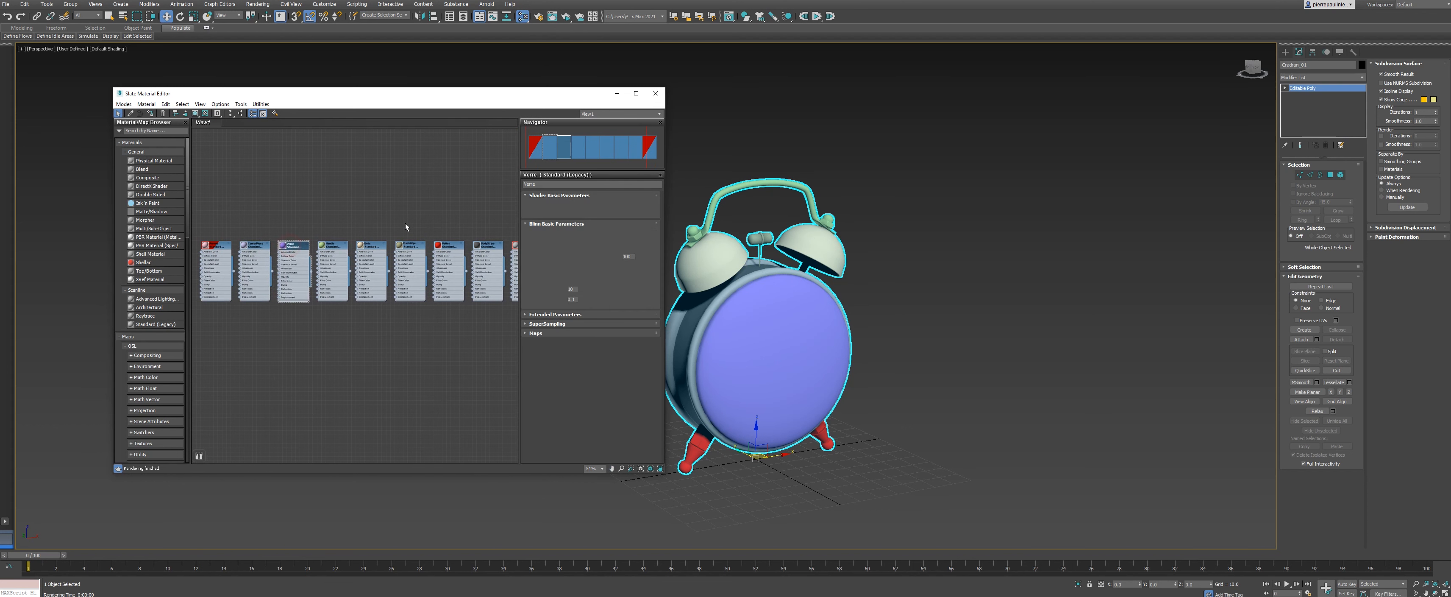
{"action": "middle_click_drag", "start_coordinate": [405, 227], "coordinate": [379, 195]}
{"action": "scroll", "coordinate": [379, 195], "scroll_direction": "down", "scroll_amount": 2}
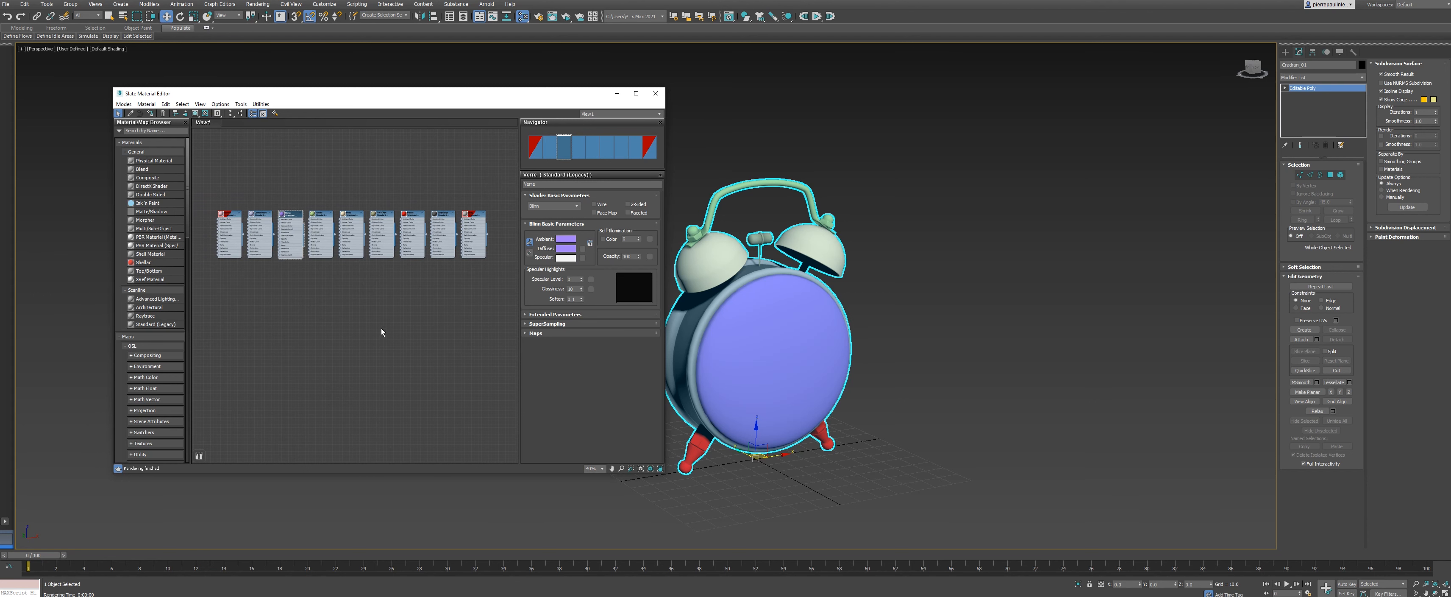
{"action": "middle_click_drag", "start_coordinate": [797, 307], "coordinate": [836, 308]}
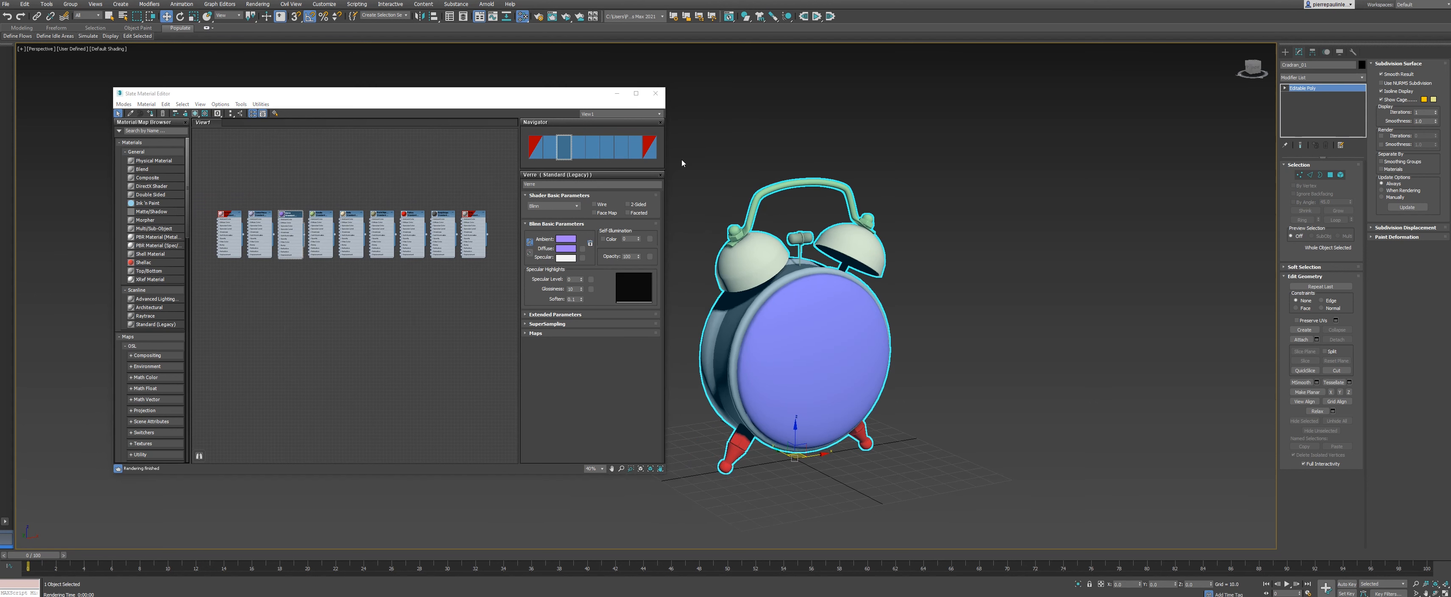
{"action": "left_click_drag", "start_coordinate": [553, 94], "coordinate": [478, 94]}
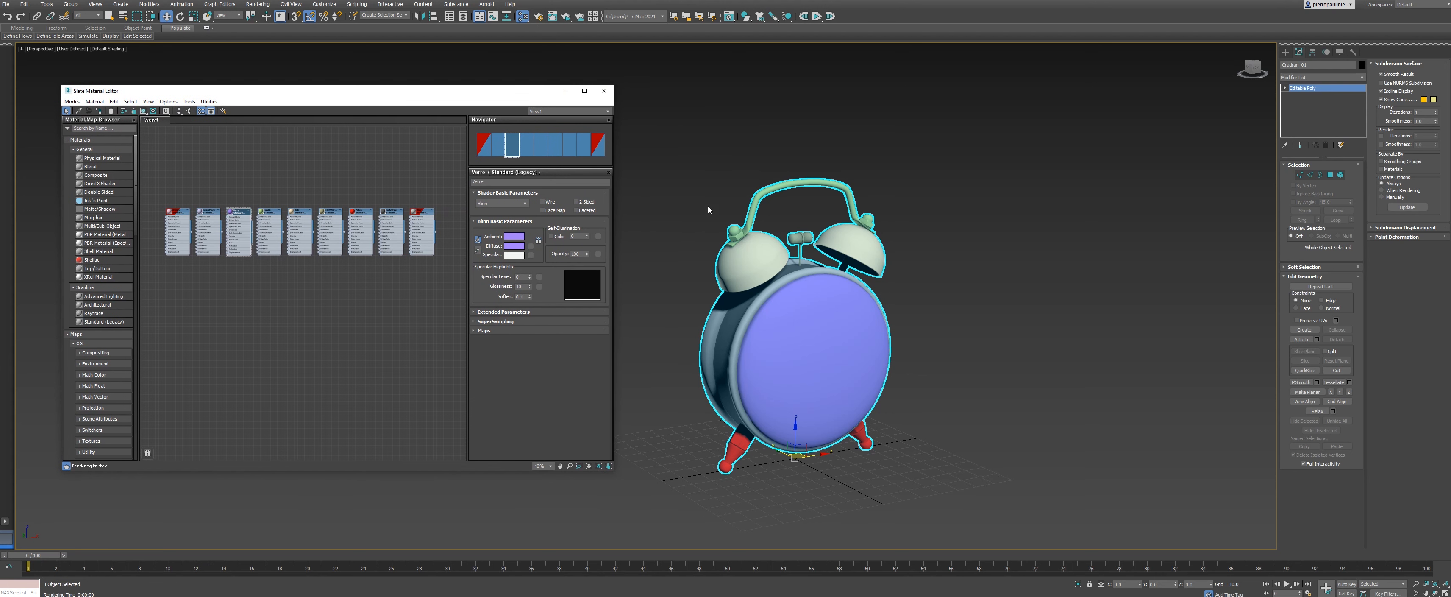
Step: Set the render setup's target to Production Rendering Mode
{"action": "left_click", "coordinate": [538, 16]}
{"action": "left_click", "coordinate": [945, 132]}
{"action": "left_click_drag", "start_coordinate": [922, 123], "coordinate": [879, 117]}
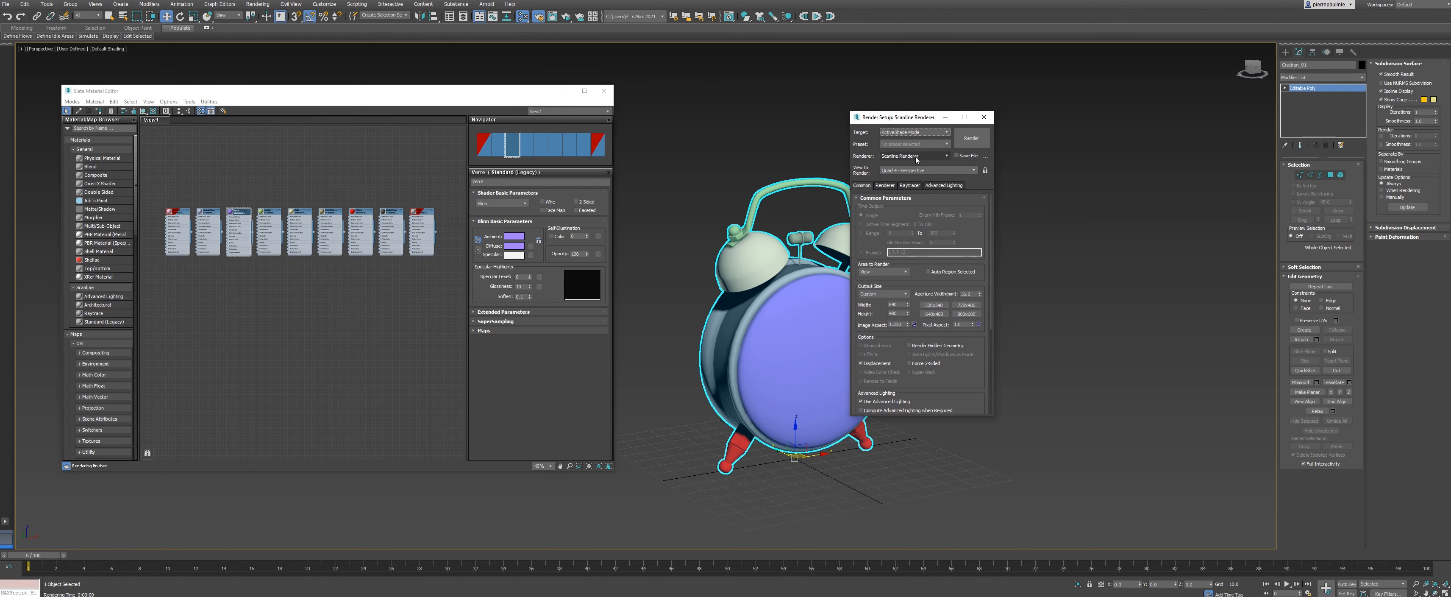
{"action": "left_click", "coordinate": [933, 133]}
{"action": "left_click", "coordinate": [918, 136]}
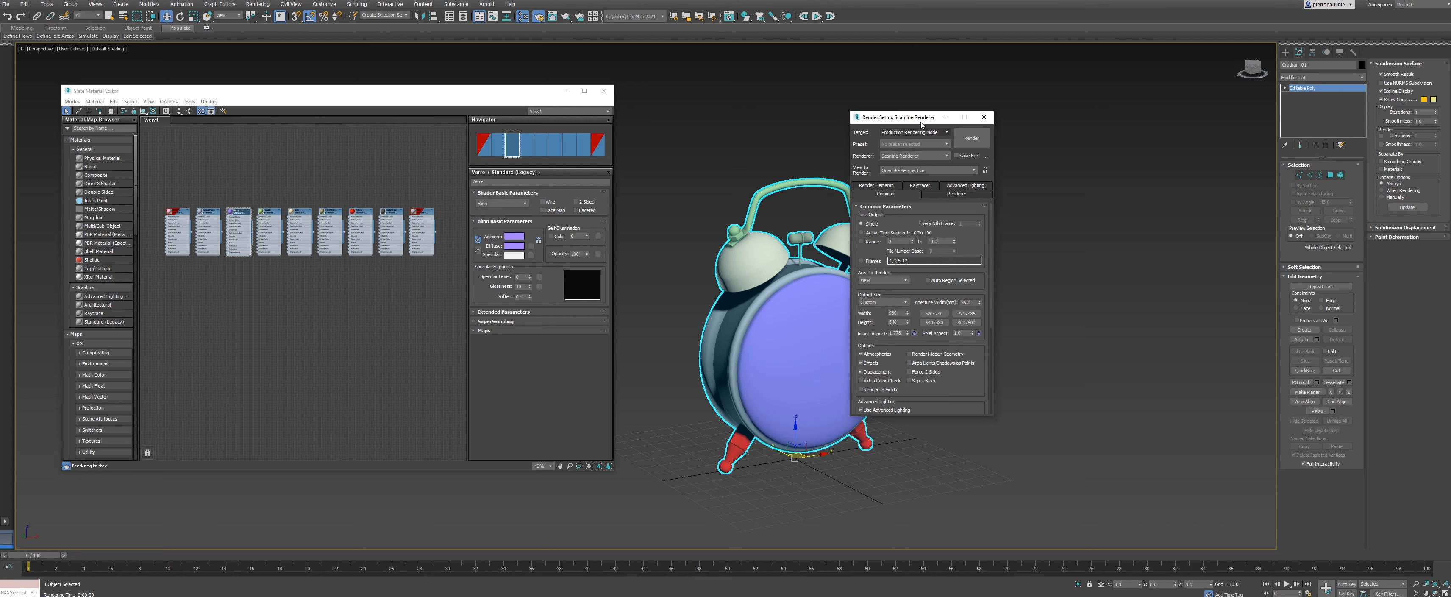
{"action": "left_click_drag", "start_coordinate": [922, 122], "coordinate": [981, 143]}
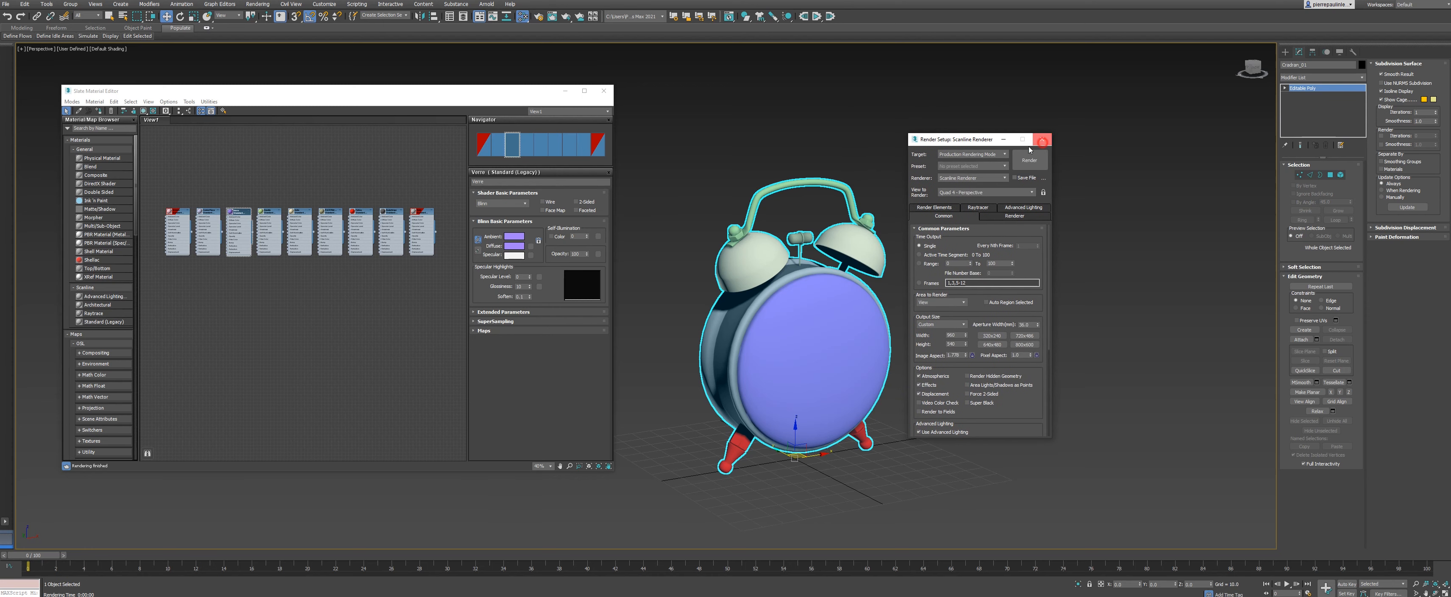
{"action": "left_click", "coordinate": [1042, 139]}
Step: Check the exported texture files in the Textures Reveille-Matin folder and return to the material editor
{"action": "left_click_drag", "start_coordinate": [507, 91], "coordinate": [541, 76]}
{"action": "key", "text": "alt+Tab"}
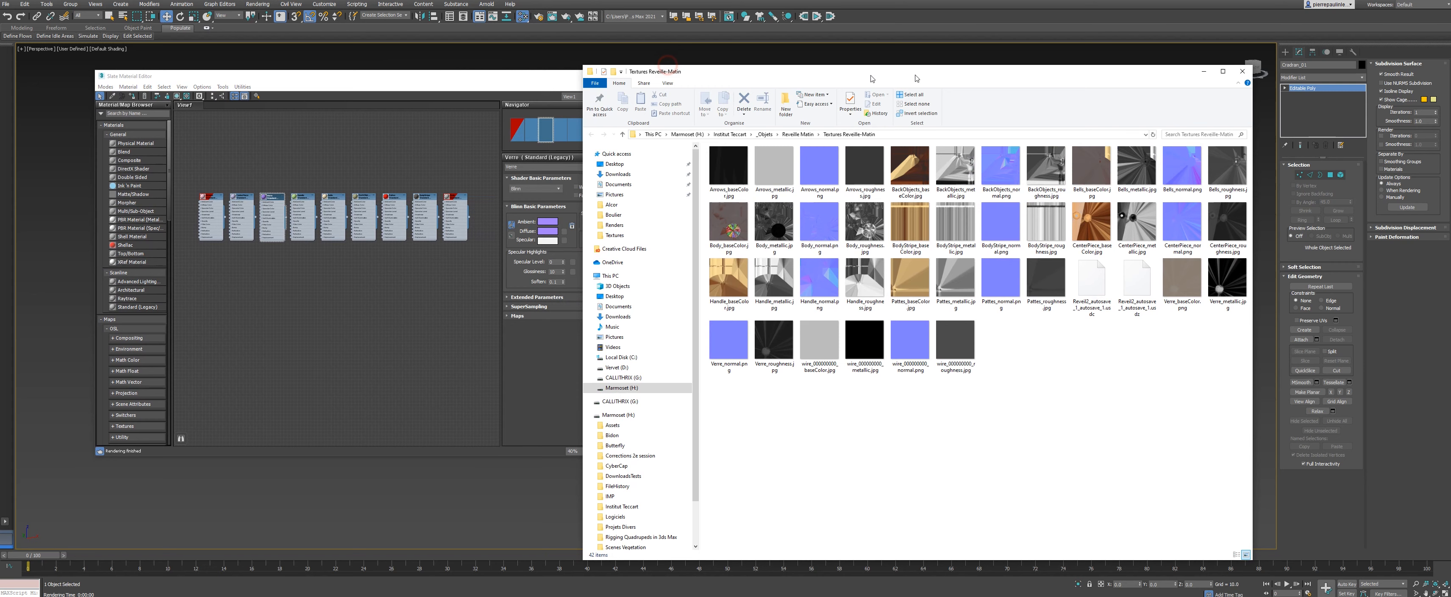
{"action": "left_click_drag", "start_coordinate": [915, 79], "coordinate": [1014, 74]}
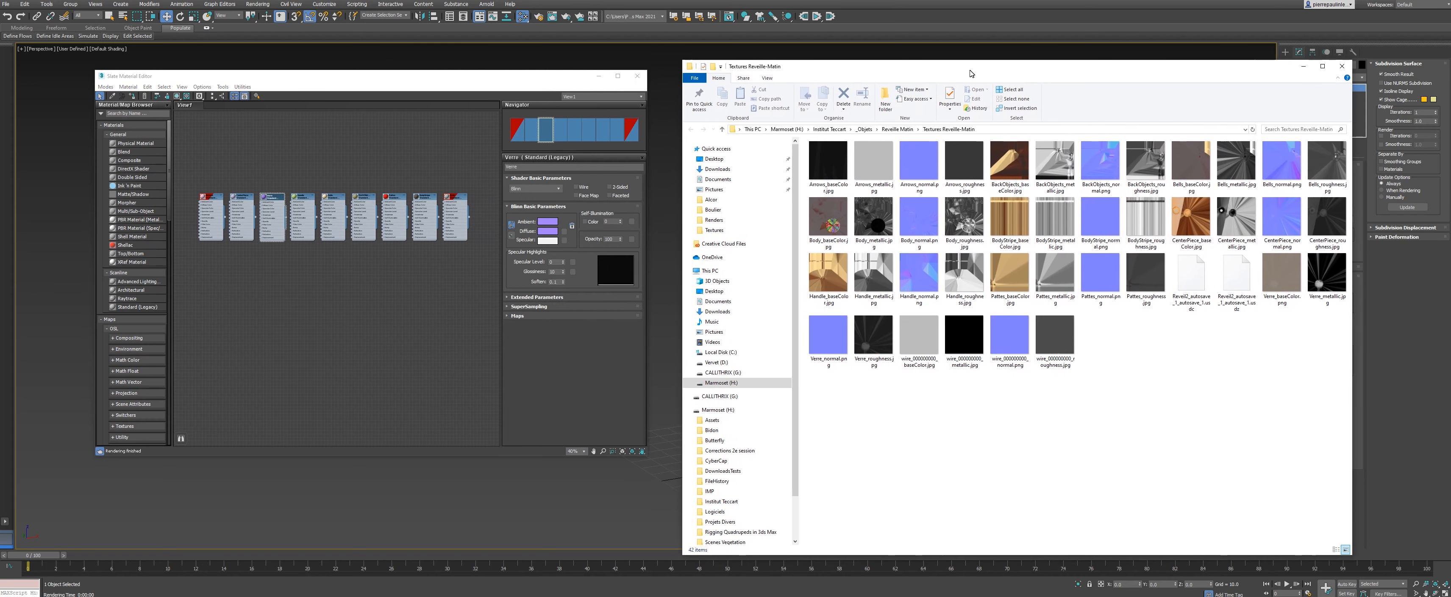
{"action": "left_click", "coordinate": [450, 331]}
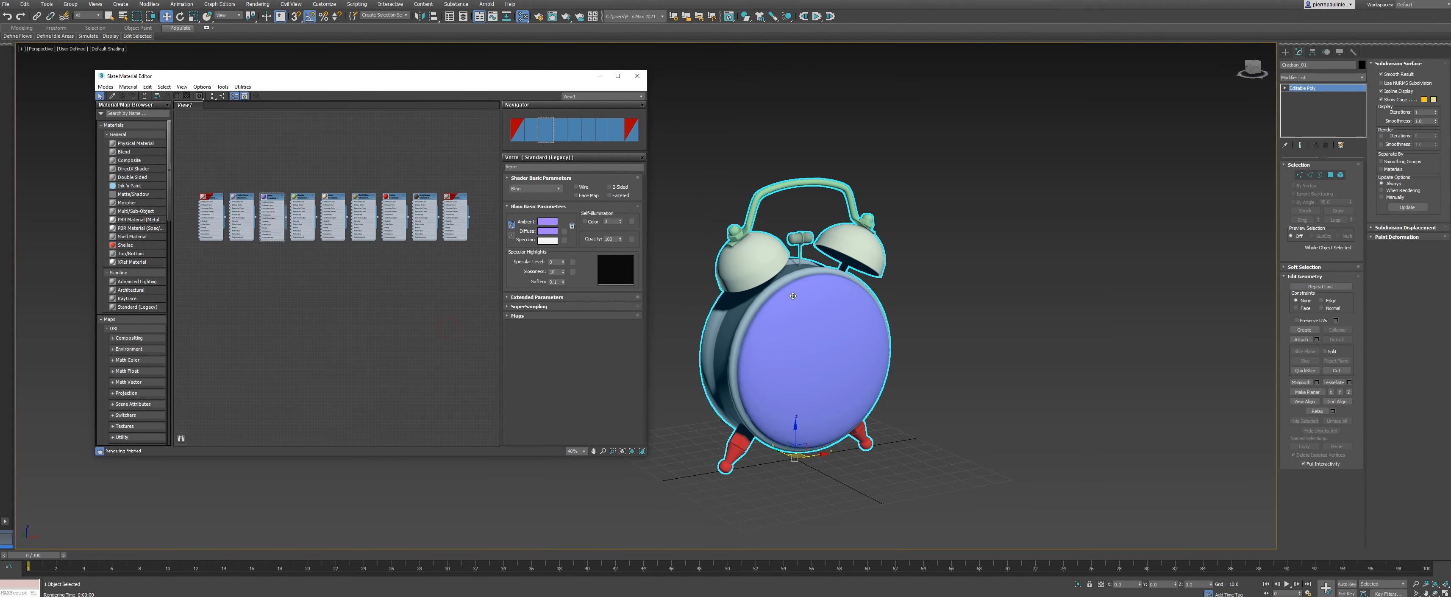
{"action": "left_click_drag", "start_coordinate": [271, 77], "coordinate": [324, 92]}
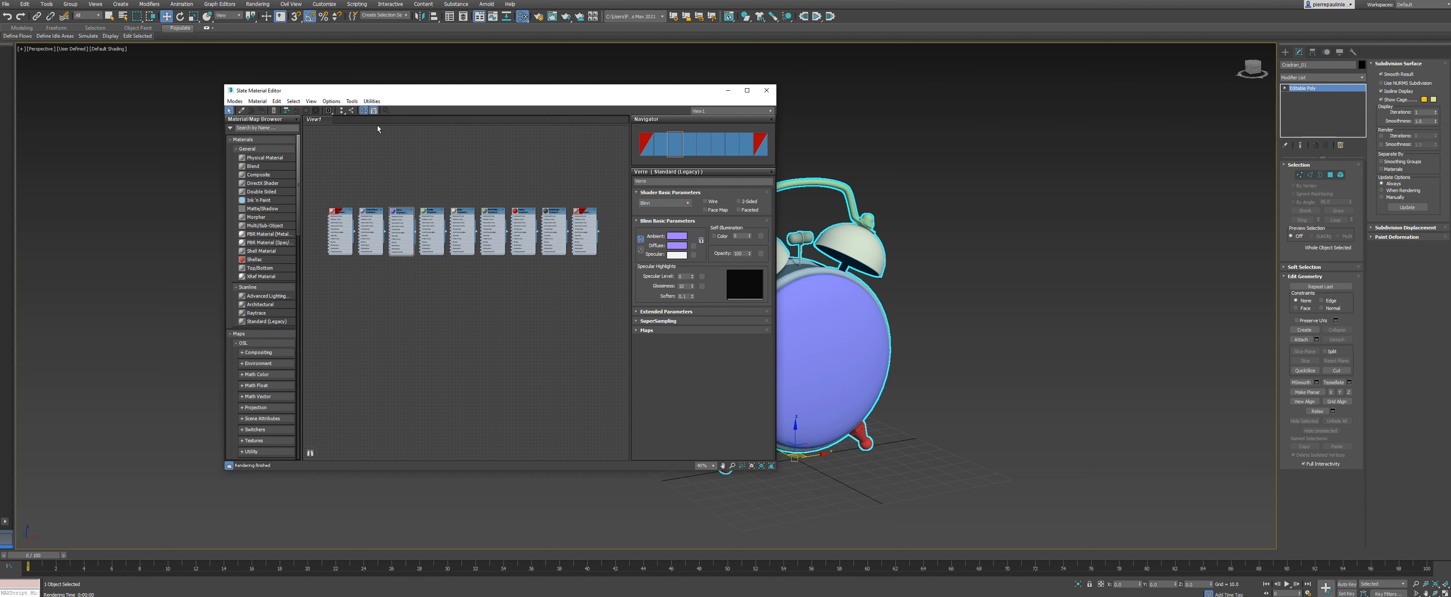
Step: Search the material browser for "pbr" and add a PBR Material (Metal/Rough) node below the existing materials
{"action": "left_click", "coordinate": [264, 129]}
{"action": "type", "text": "pbr"}
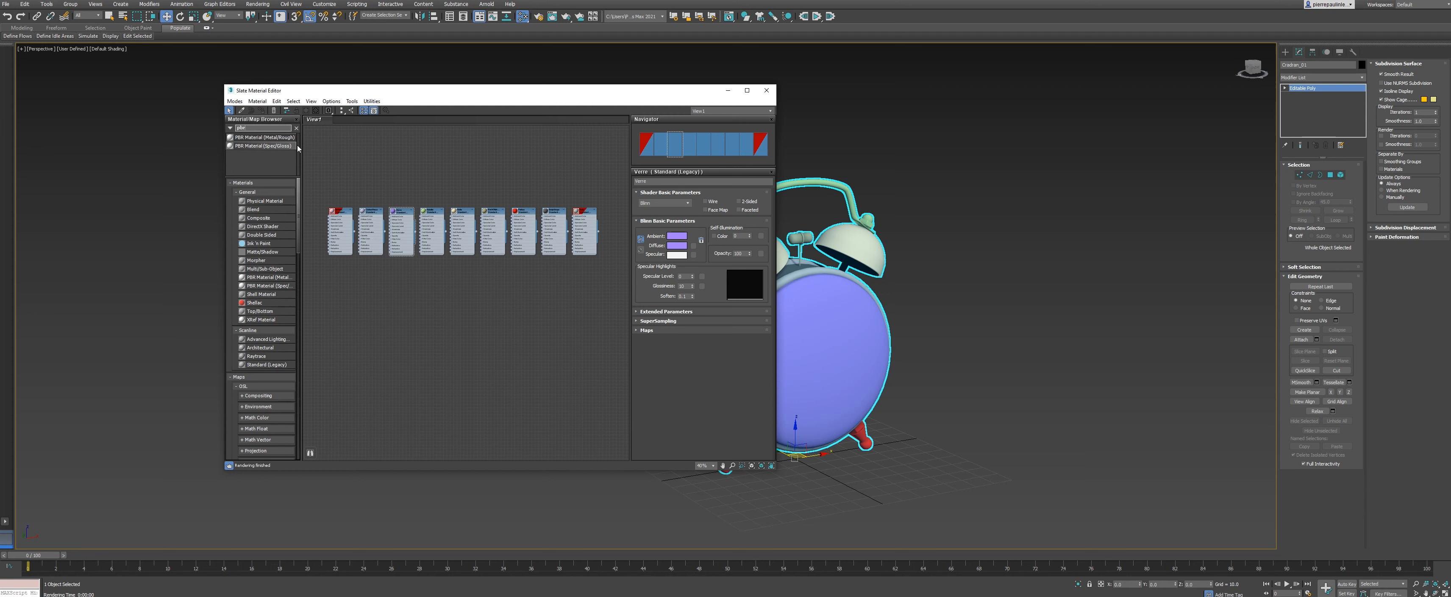
{"action": "left_click_drag", "start_coordinate": [301, 145], "coordinate": [366, 144]}
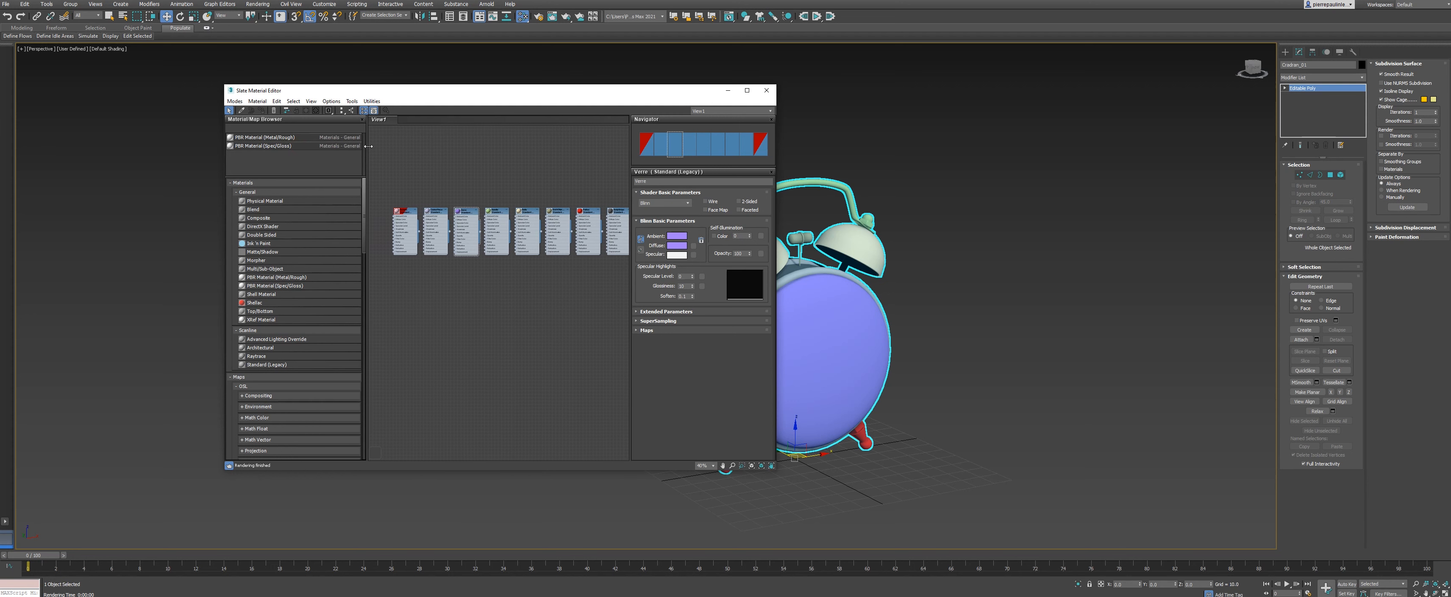
{"action": "left_click", "coordinate": [255, 139]}
{"action": "left_click_drag", "start_coordinate": [489, 338], "coordinate": [443, 319]}
{"action": "scroll", "coordinate": [493, 317], "scroll_direction": "up", "scroll_amount": 2}
{"action": "scroll", "coordinate": [503, 286], "scroll_direction": "down", "scroll_amount": 2}
{"action": "left_click_drag", "start_coordinate": [522, 96], "coordinate": [408, 96]}
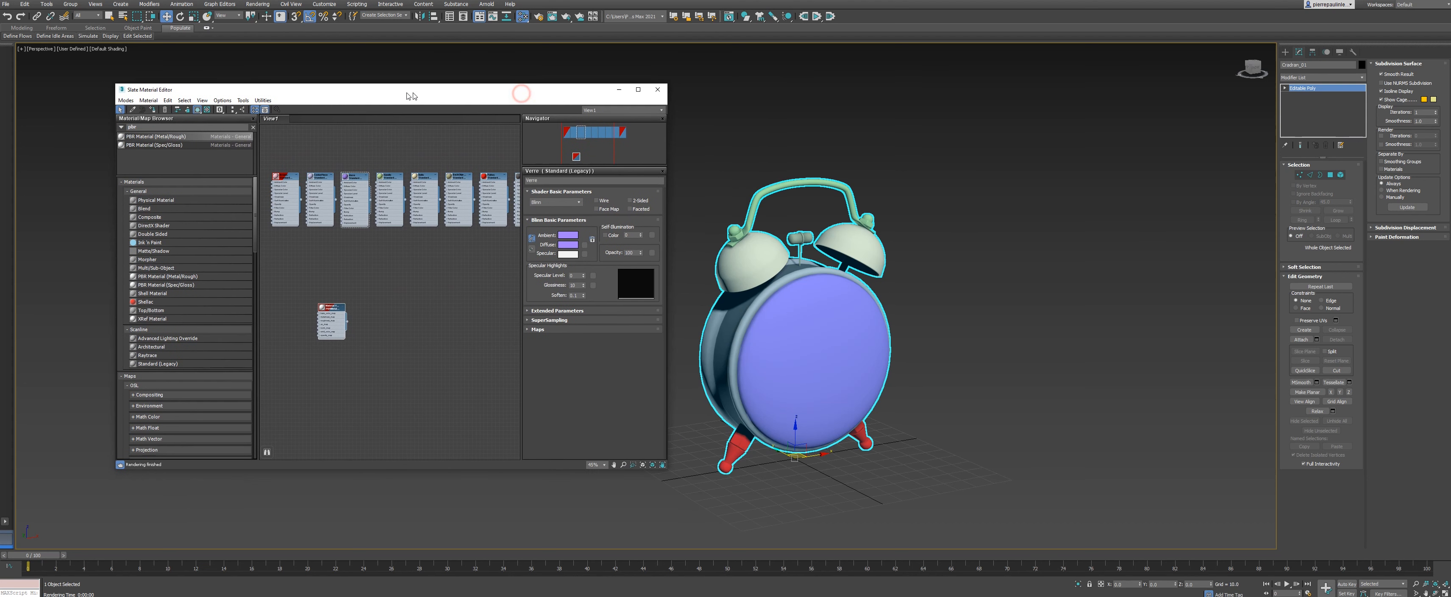
Step: Select the clock's front glass element and assign the new PBR Metal/Rough material to it
{"action": "middle_click_drag", "start_coordinate": [823, 308], "coordinate": [797, 307], "text": "alt"}
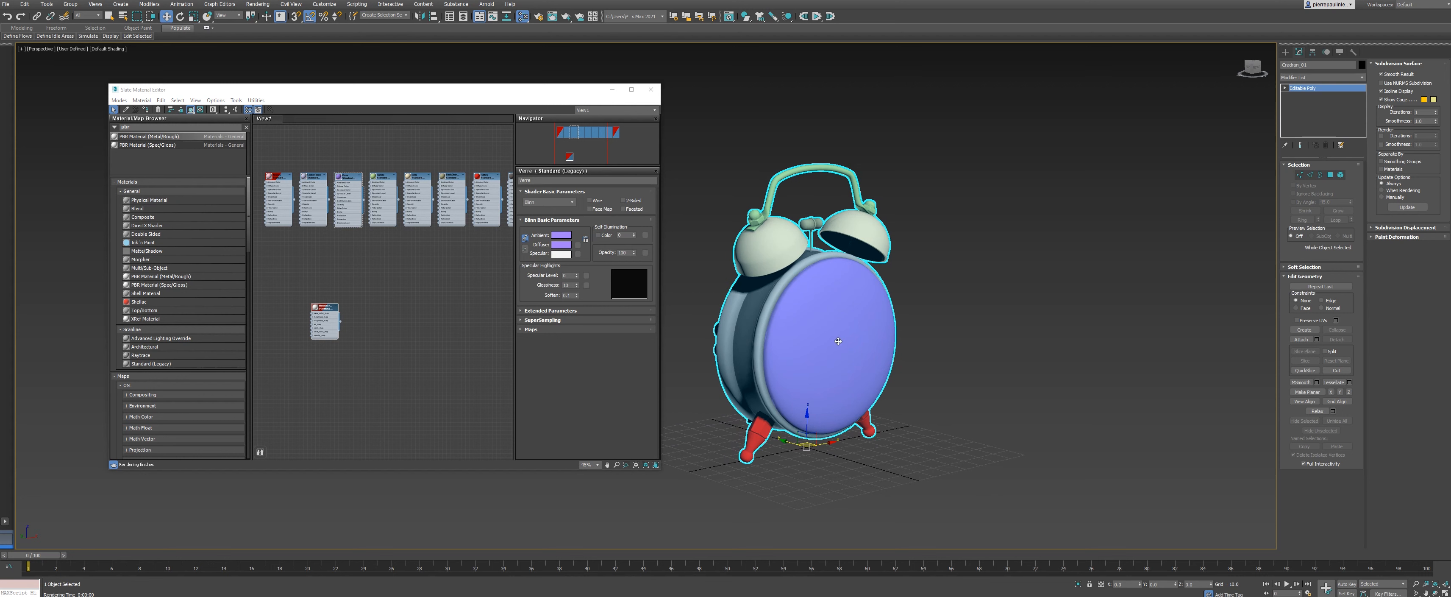
{"action": "left_click", "coordinate": [1340, 175]}
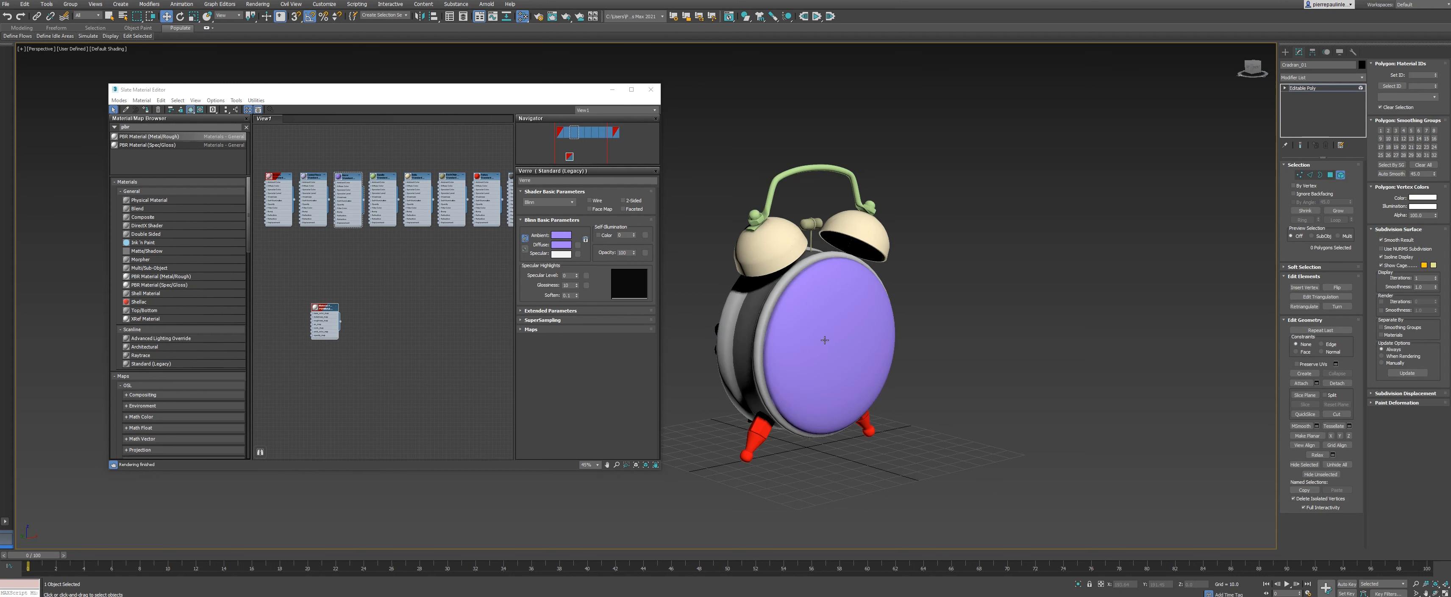
{"action": "left_click", "coordinate": [830, 338]}
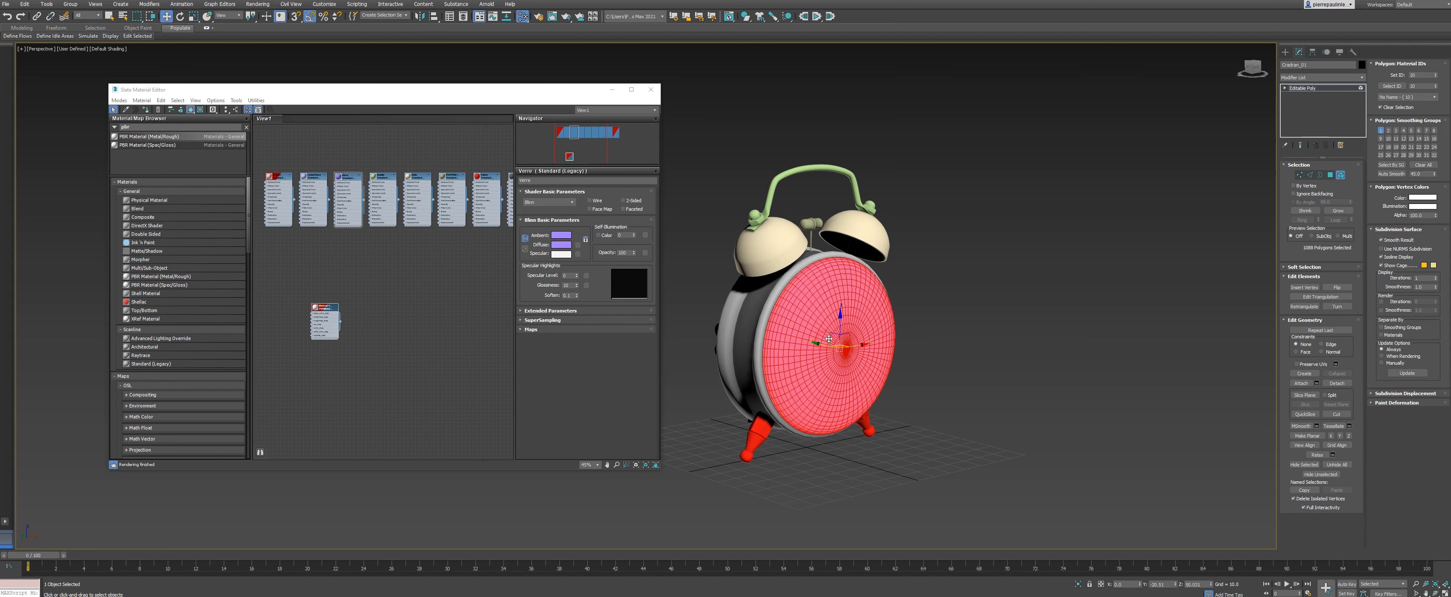
{"action": "double_click", "coordinate": [324, 312]}
{"action": "left_click", "coordinate": [146, 109]}
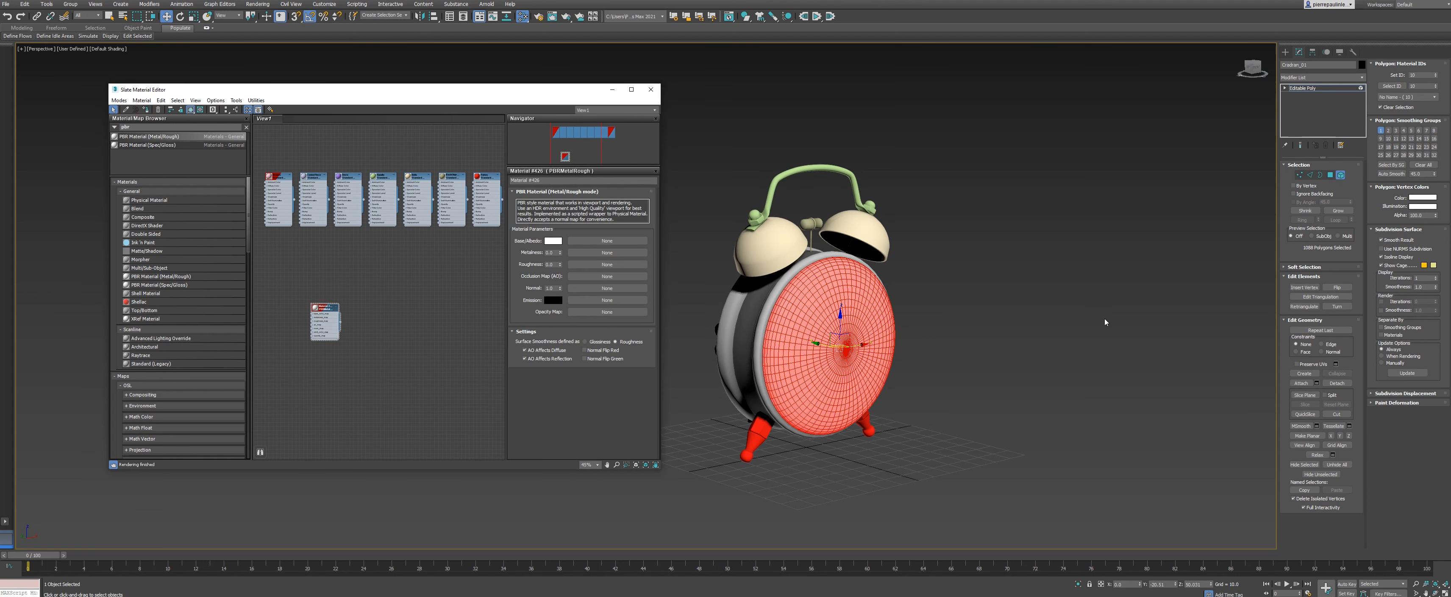
{"action": "left_click", "coordinate": [1340, 175]}
{"action": "scroll", "coordinate": [963, 332], "scroll_direction": "up", "scroll_amount": 4}
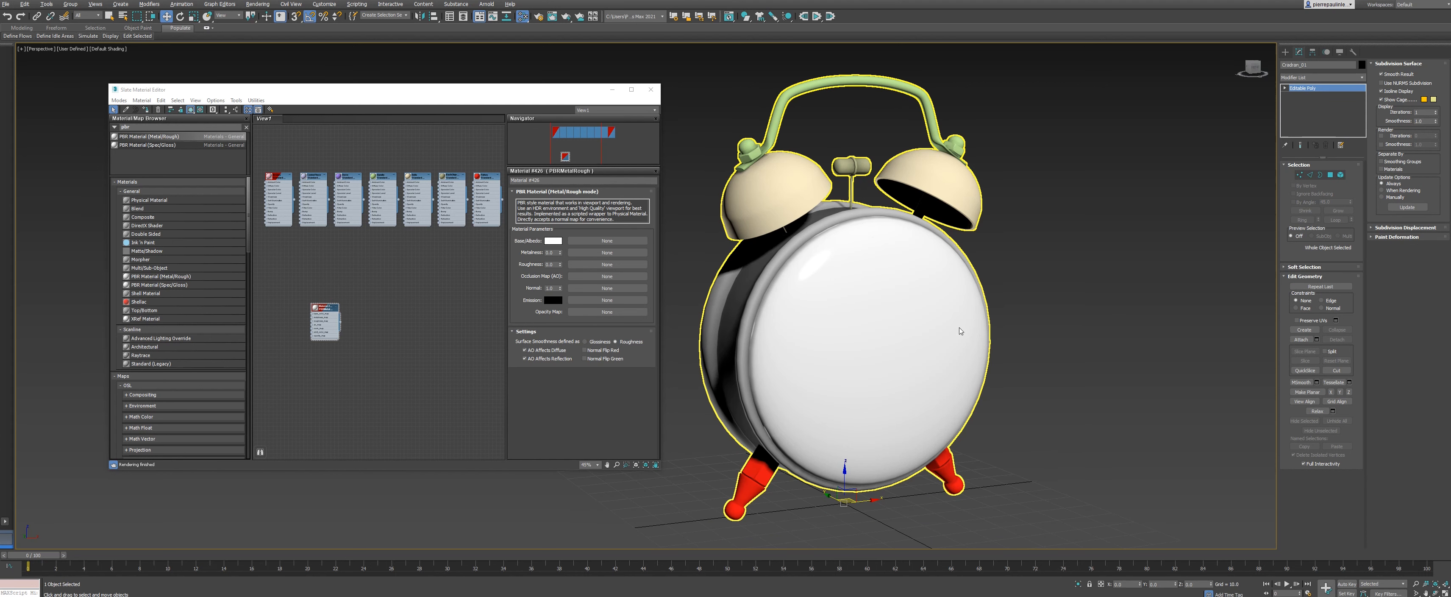
Step: Bring the Verre opacity, normal, roughness, metallic and base color textures from the export folder into the node view as bitmaps
{"action": "key", "text": "alt+Tab"}
{"action": "left_click_drag", "start_coordinate": [947, 66], "coordinate": [961, 67]}
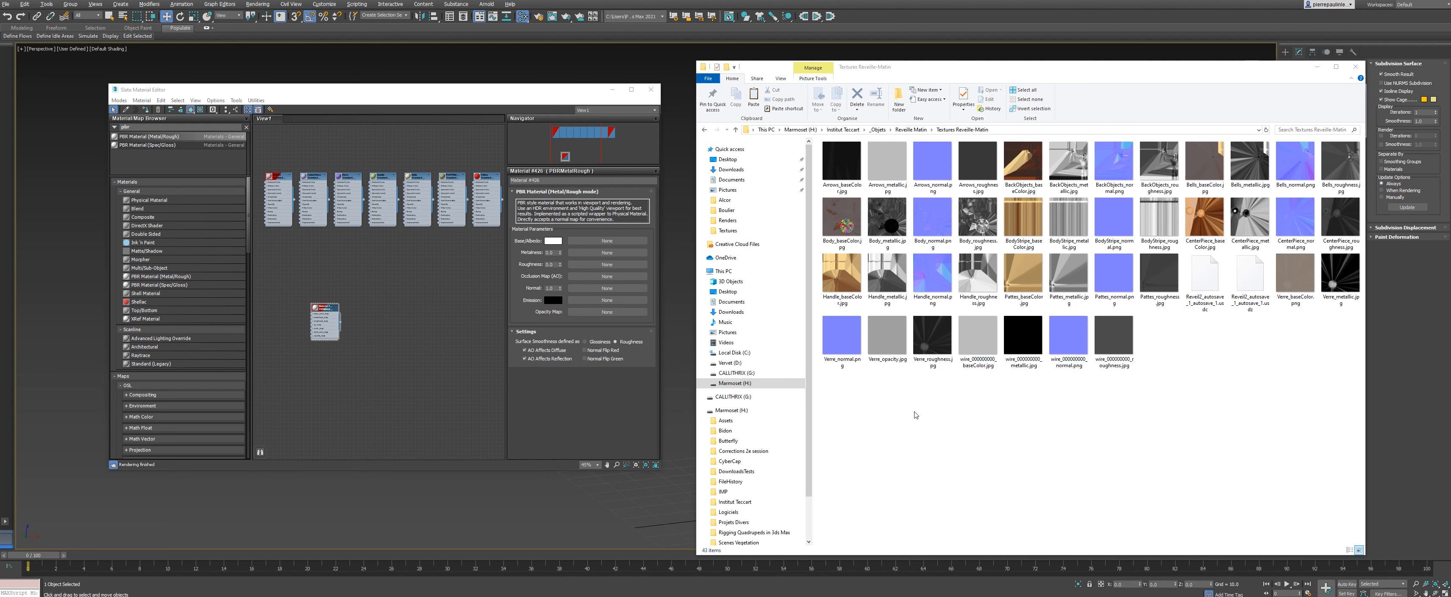
{"action": "left_click", "coordinate": [915, 415]}
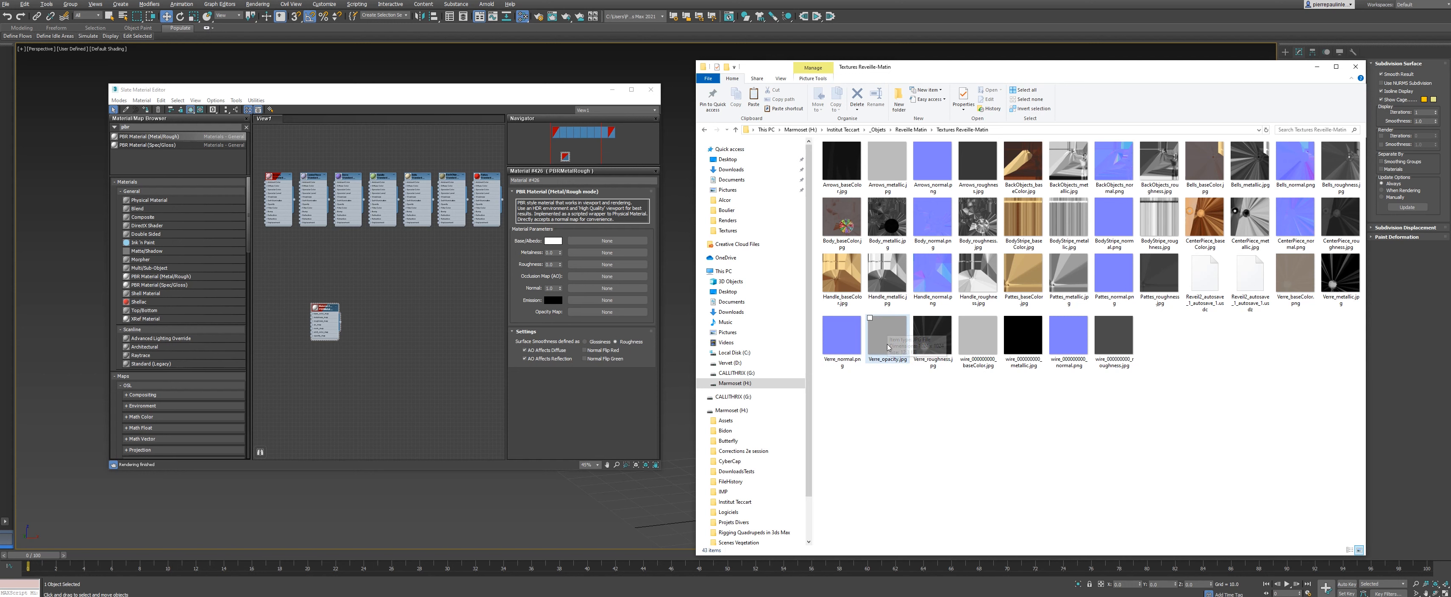
{"action": "left_click_drag", "start_coordinate": [869, 342], "coordinate": [349, 394]}
{"action": "left_click_drag", "start_coordinate": [842, 340], "coordinate": [496, 373]}
{"action": "left_click_drag", "start_coordinate": [934, 341], "coordinate": [419, 414]}
{"action": "left_click_drag", "start_coordinate": [1340, 278], "coordinate": [420, 387]}
{"action": "left_click_drag", "start_coordinate": [1282, 299], "coordinate": [424, 360]}
Step: Reposition the PBR material node and place the base color and normal bitmaps to its left
{"action": "left_click_drag", "start_coordinate": [511, 90], "coordinate": [851, 98]}
{"action": "scroll", "coordinate": [717, 363], "scroll_direction": "up", "scroll_amount": 3}
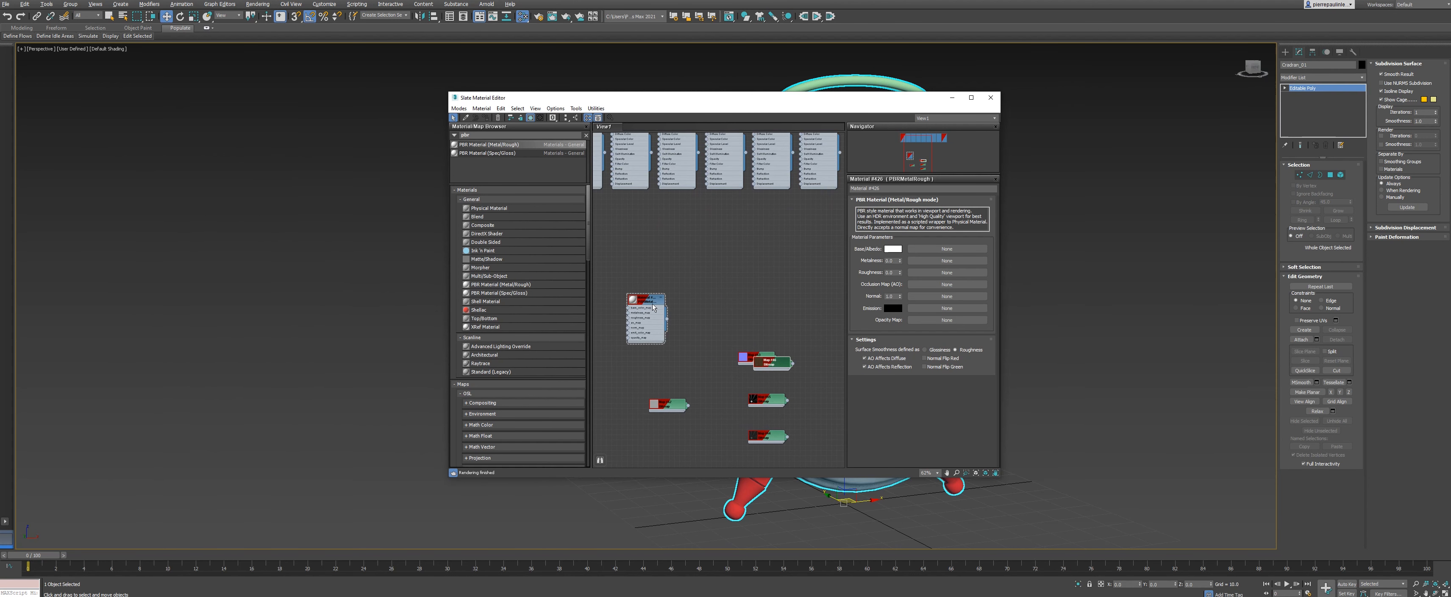
{"action": "left_click_drag", "start_coordinate": [653, 307], "coordinate": [777, 286]}
{"action": "scroll", "coordinate": [717, 357], "scroll_direction": "up", "scroll_amount": 2}
{"action": "left_click_drag", "start_coordinate": [717, 356], "coordinate": [648, 313]}
{"action": "left_click_drag", "start_coordinate": [742, 363], "coordinate": [650, 276]}
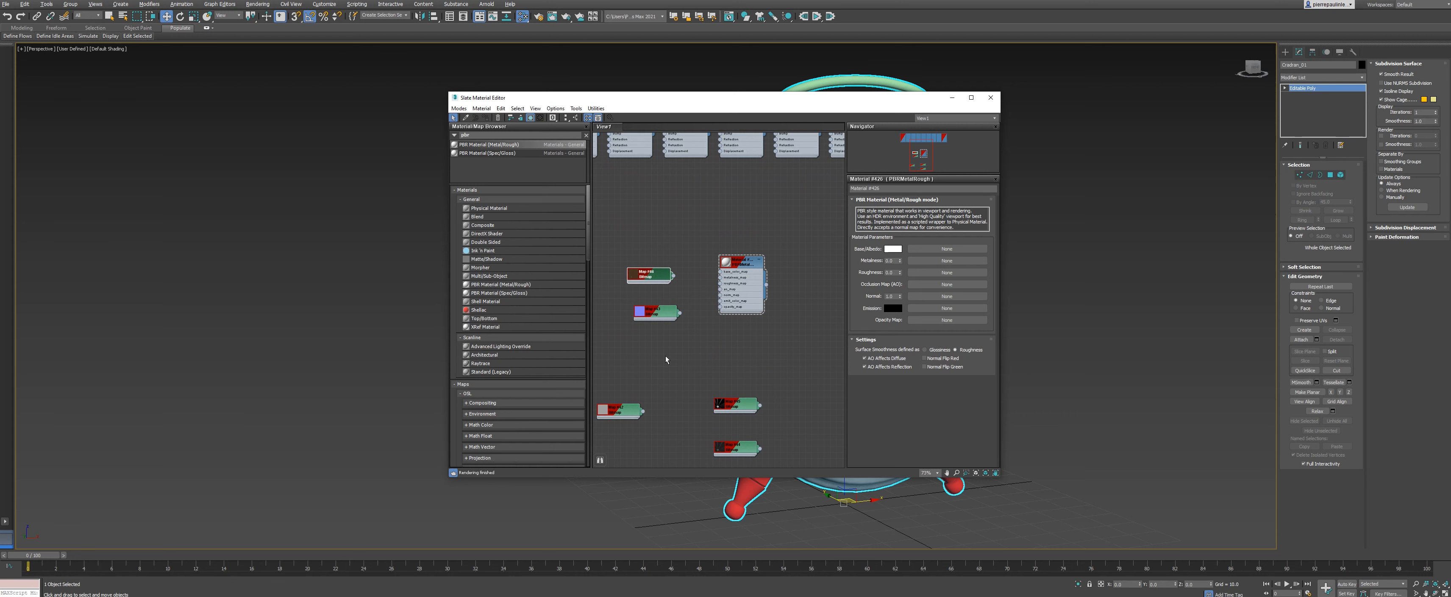
Step: Stack the opacity, metallic and roughness bitmaps below the normal bitmap and enlarge the material editor window
{"action": "left_click_drag", "start_coordinate": [619, 408], "coordinate": [662, 334]}
{"action": "left_click_drag", "start_coordinate": [732, 404], "coordinate": [659, 367]}
{"action": "left_click_drag", "start_coordinate": [734, 448], "coordinate": [660, 391]}
{"action": "scroll", "coordinate": [676, 321], "scroll_direction": "up", "scroll_amount": 4}
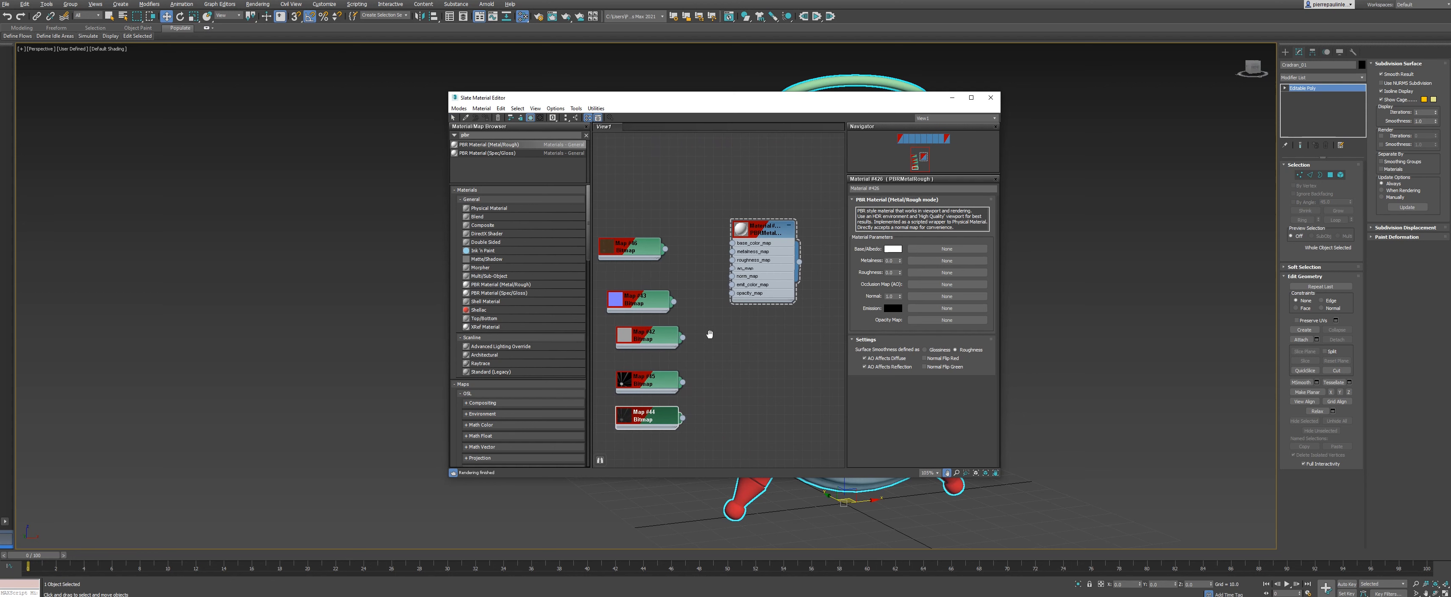
{"action": "left_click_drag", "start_coordinate": [774, 252], "coordinate": [773, 311]}
{"action": "scroll", "coordinate": [769, 316], "scroll_direction": "up", "scroll_amount": 2}
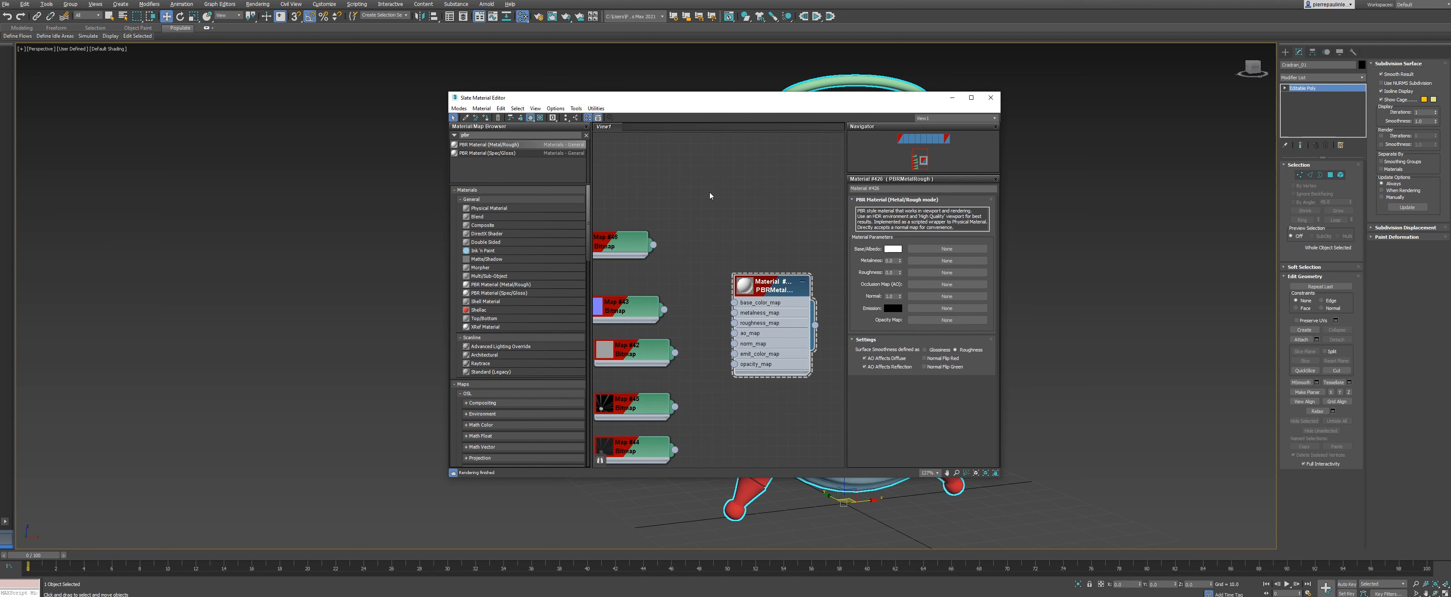
{"action": "left_click_drag", "start_coordinate": [448, 93], "coordinate": [357, 66]}
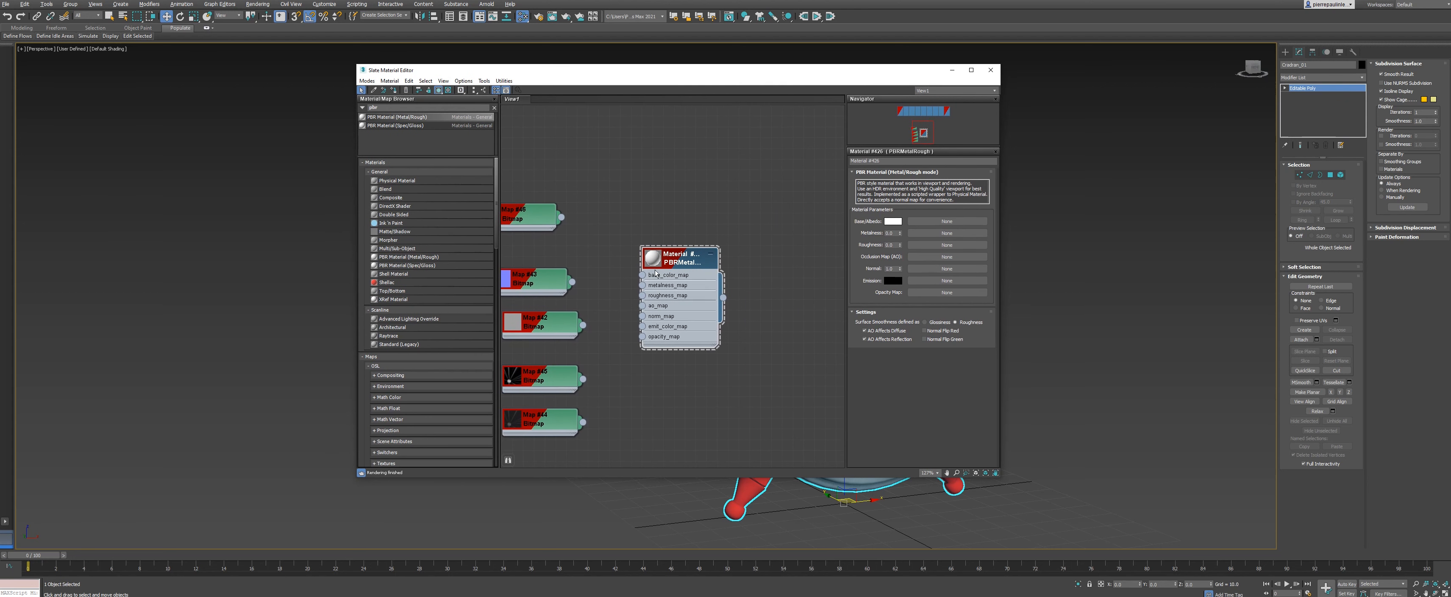
{"action": "scroll", "coordinate": [729, 299], "scroll_direction": "up", "scroll_amount": 2}
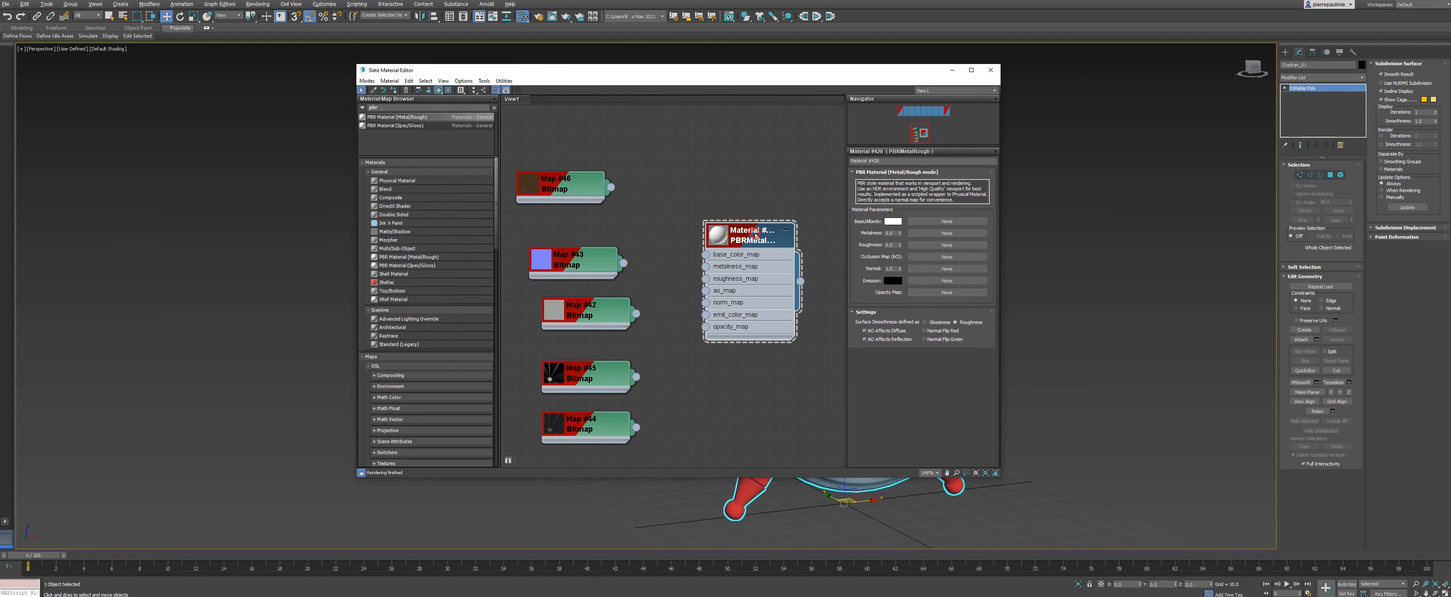
Step: Connect the Verre base color bitmap to the PBR material's base_color_map input and uncover the clock in the viewport
{"action": "double_click", "coordinate": [585, 188]}
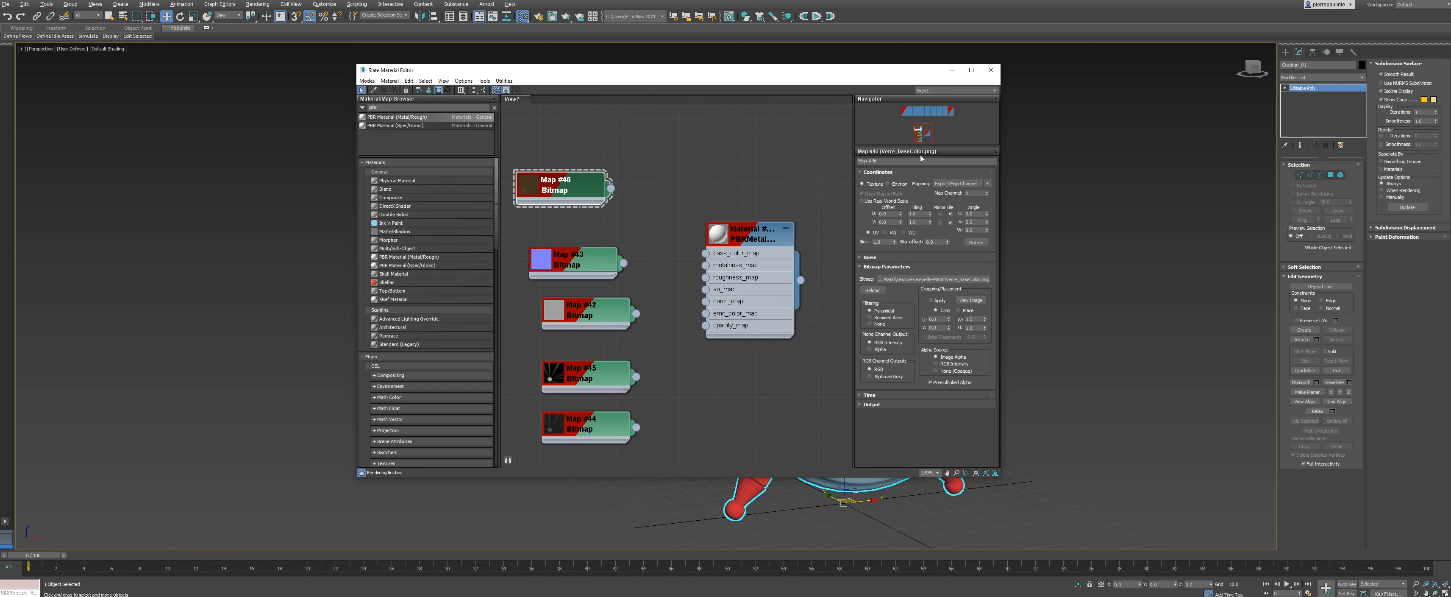
{"action": "left_click_drag", "start_coordinate": [612, 190], "coordinate": [705, 254]}
{"action": "left_click_drag", "start_coordinate": [778, 76], "coordinate": [570, 77]}
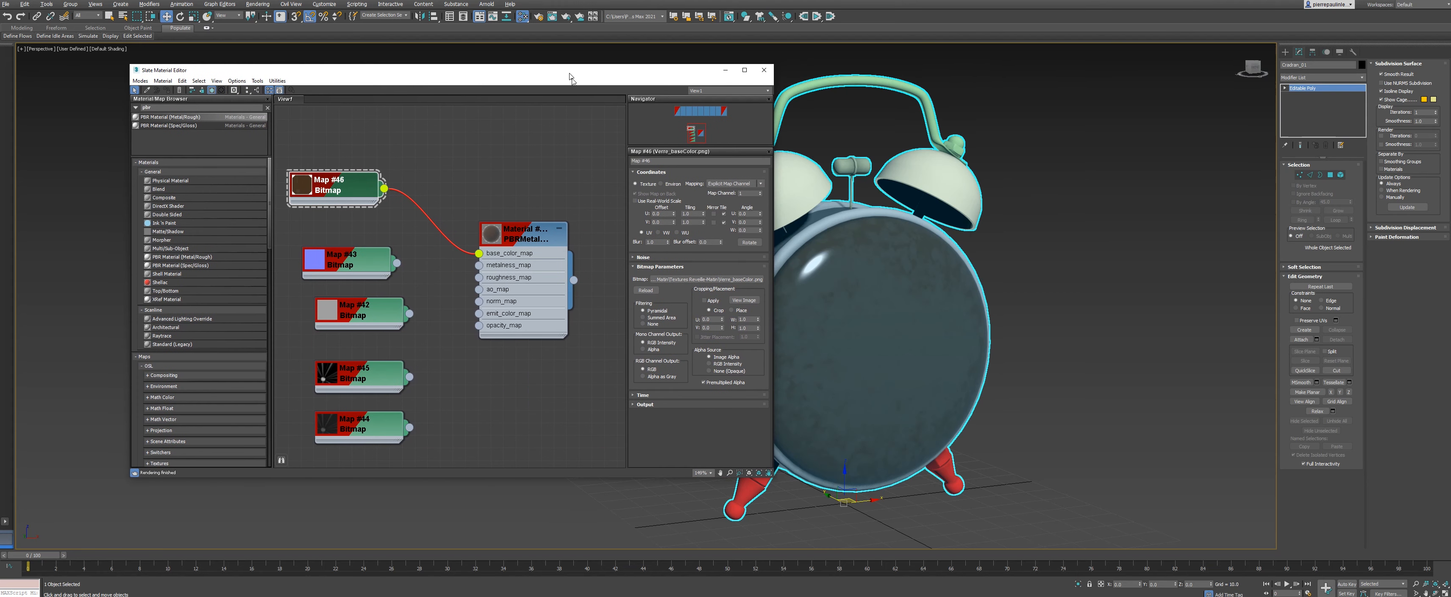
{"action": "middle_click_drag", "start_coordinate": [856, 271], "coordinate": [908, 261], "text": "alt"}
Step: Connect the normal, opacity, metallic and roughness bitmaps to the PBR material's norm_map, opacity_map, metalness_map and roughness_map inputs
{"action": "left_click_drag", "start_coordinate": [371, 263], "coordinate": [478, 300]}
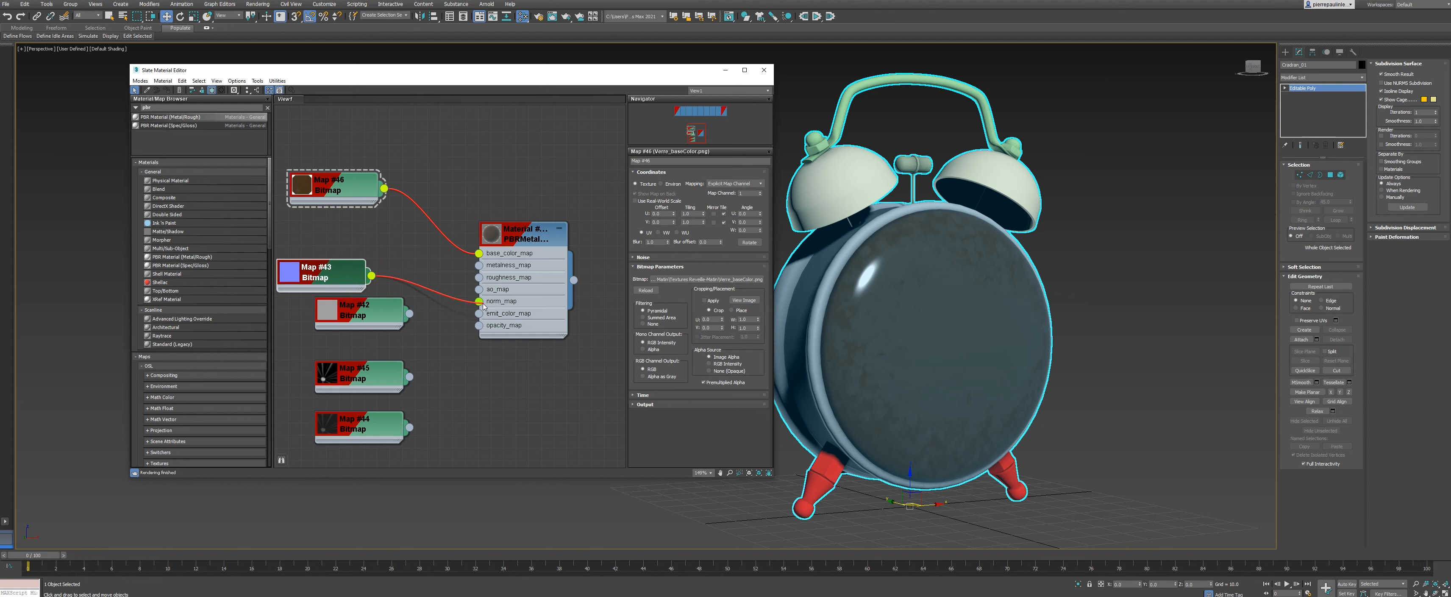
{"action": "left_click_drag", "start_coordinate": [369, 318], "coordinate": [478, 326]}
{"action": "left_click_drag", "start_coordinate": [385, 375], "coordinate": [478, 266]}
{"action": "left_click_drag", "start_coordinate": [382, 436], "coordinate": [354, 420]}
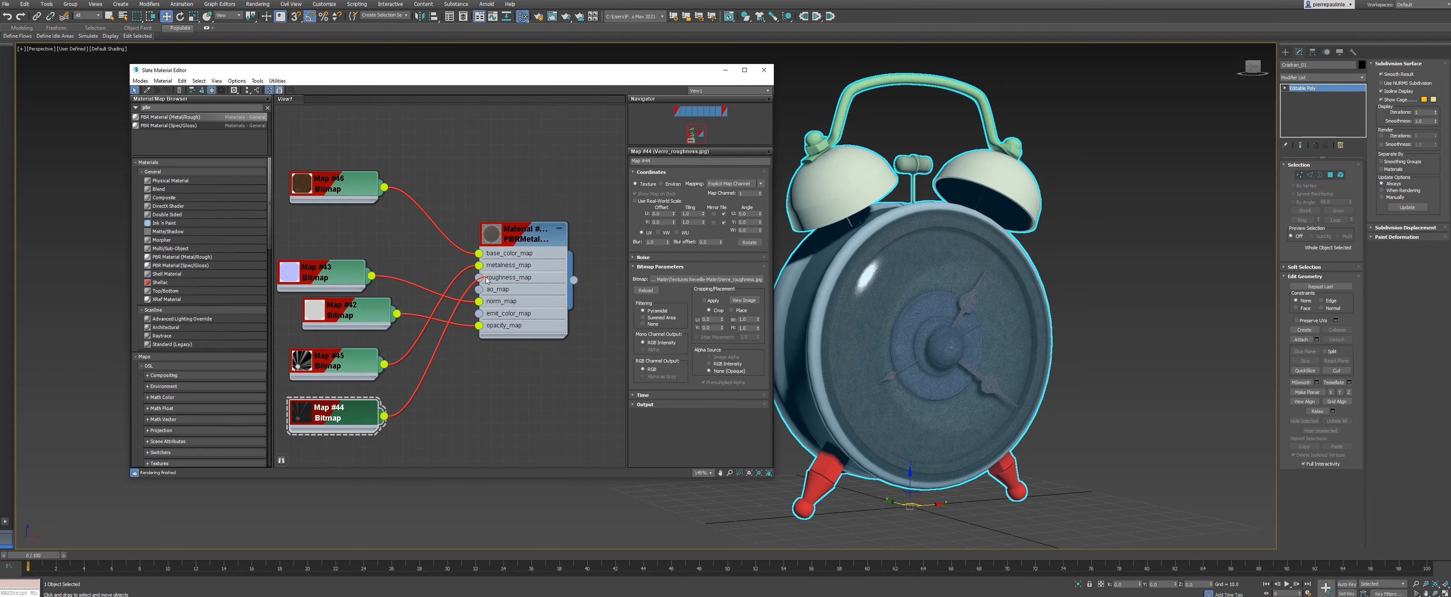
Step: Reorder the Verre bitmaps into a column matching the PBR inputs: base color, roughness, metallic, normal, opacity
{"action": "middle_click_drag", "start_coordinate": [412, 388], "coordinate": [466, 393]}
{"action": "left_click_drag", "start_coordinate": [413, 417], "coordinate": [411, 228]}
{"action": "left_click_drag", "start_coordinate": [383, 369], "coordinate": [396, 269]}
{"action": "left_click_drag", "start_coordinate": [370, 309], "coordinate": [356, 359]}
{"action": "left_click_drag", "start_coordinate": [352, 288], "coordinate": [365, 328]}
{"action": "left_click_drag", "start_coordinate": [397, 278], "coordinate": [383, 290]}
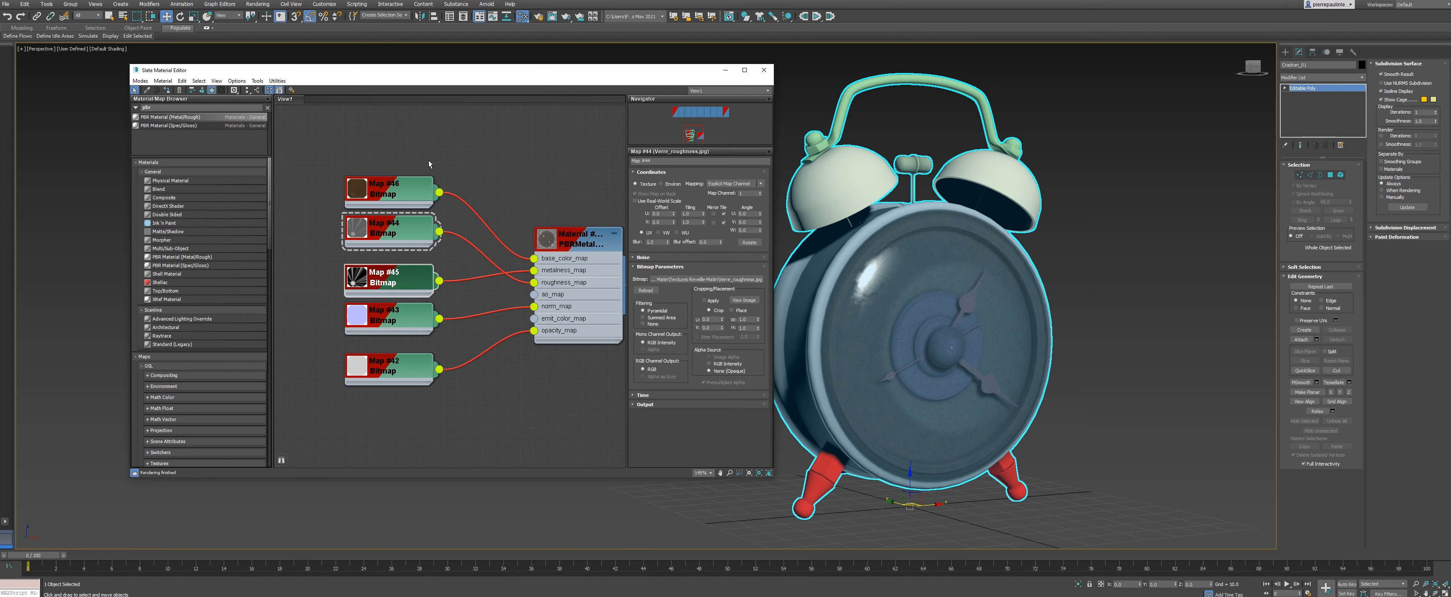
Step: Set the viewport shading to High Quality and check the glass material on the clock
{"action": "middle_click_drag", "start_coordinate": [942, 277], "coordinate": [952, 252]}
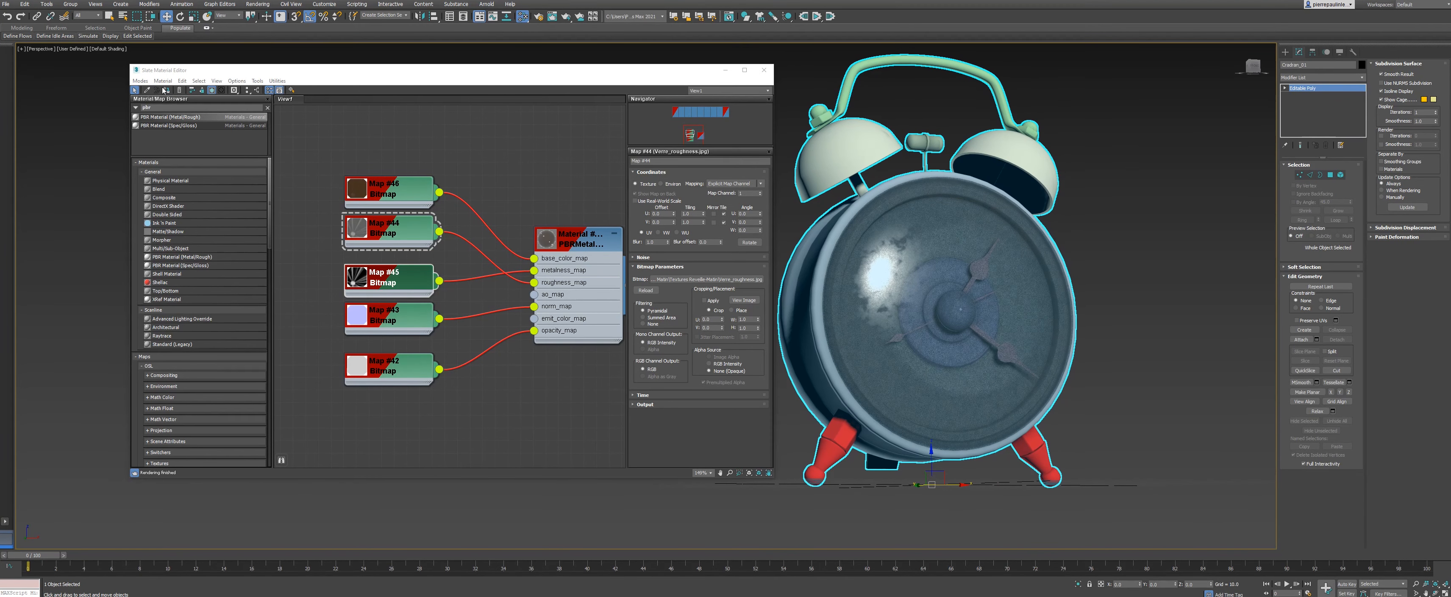
{"action": "left_click", "coordinate": [76, 50]}
{"action": "left_click", "coordinate": [90, 59]}
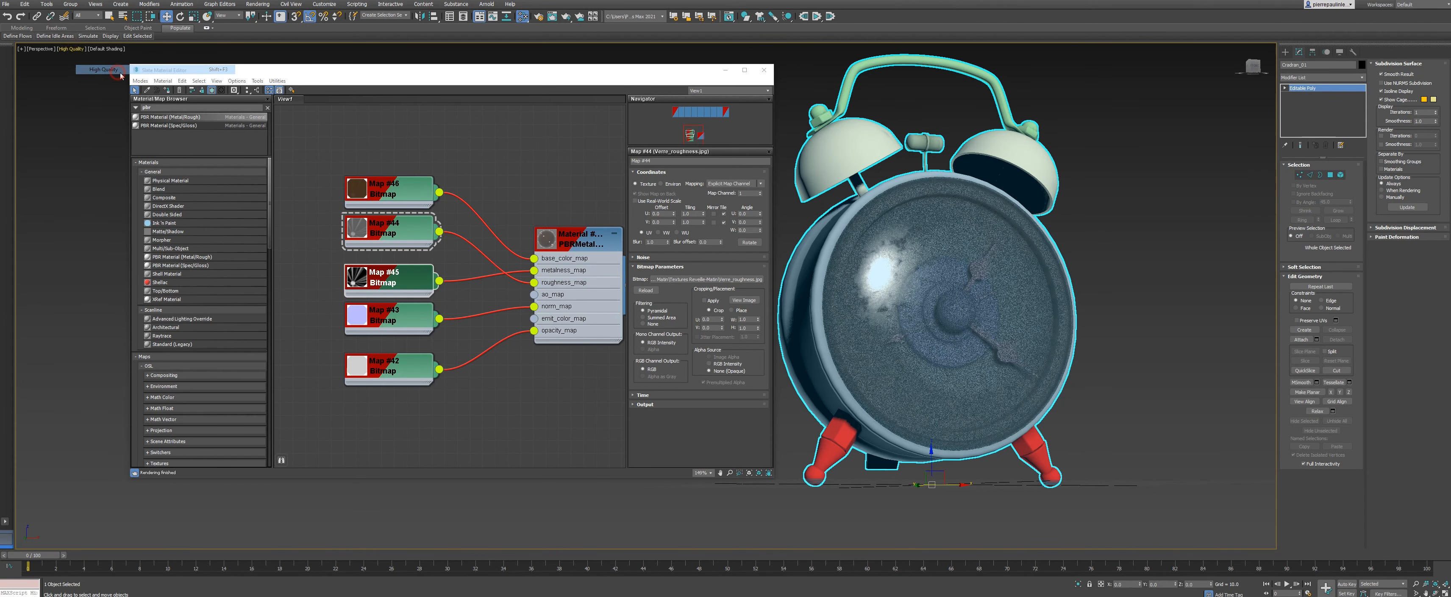
{"action": "middle_click_drag", "start_coordinate": [936, 270], "coordinate": [916, 272], "text": "alt"}
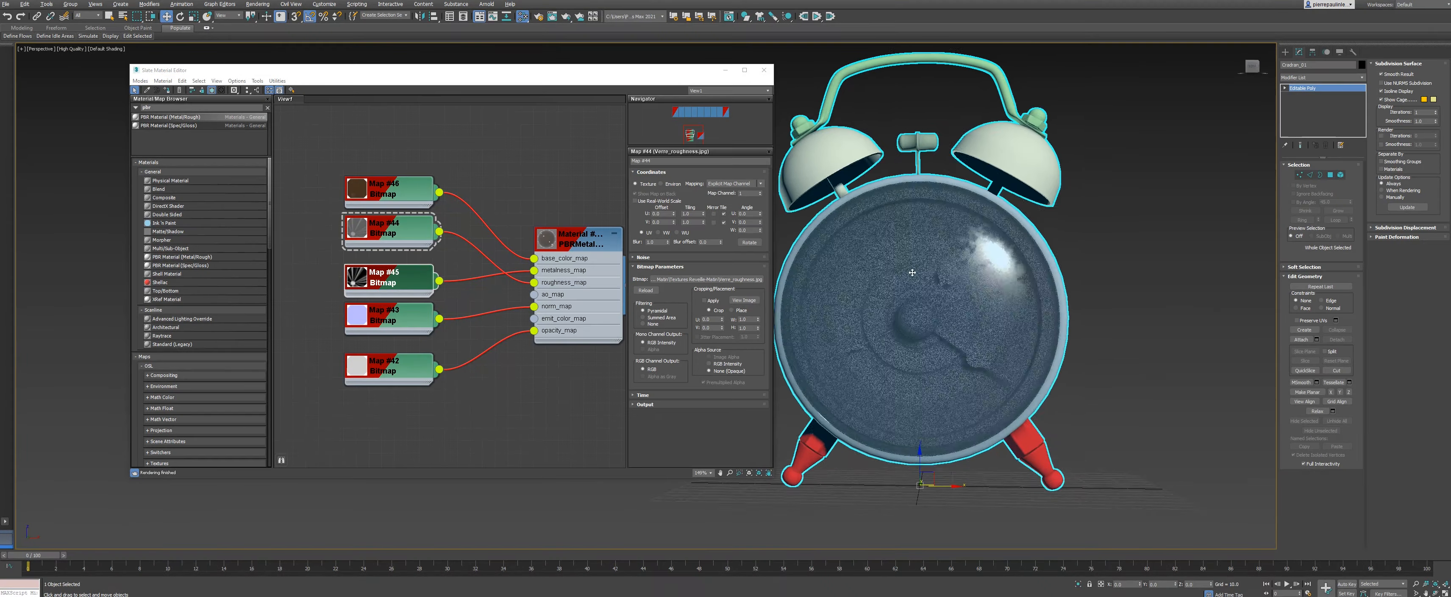
{"action": "middle_click_drag", "start_coordinate": [913, 256], "coordinate": [932, 279], "text": "alt"}
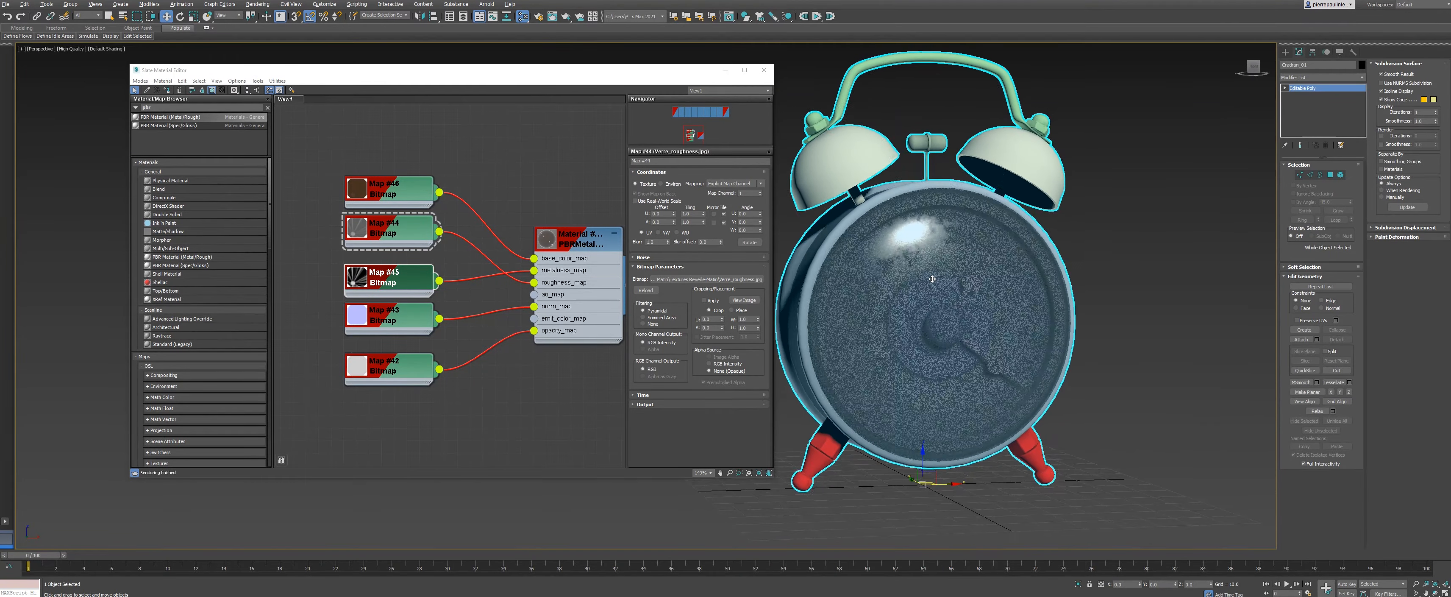
Step: Move the glass material and its connected bitmaps aside to free space in the node graph
{"action": "middle_click_drag", "start_coordinate": [476, 203], "coordinate": [493, 247]}
{"action": "middle_click_drag", "start_coordinate": [897, 209], "coordinate": [907, 219], "text": "alt"}
{"action": "scroll", "coordinate": [507, 247], "scroll_direction": "down", "scroll_amount": 10}
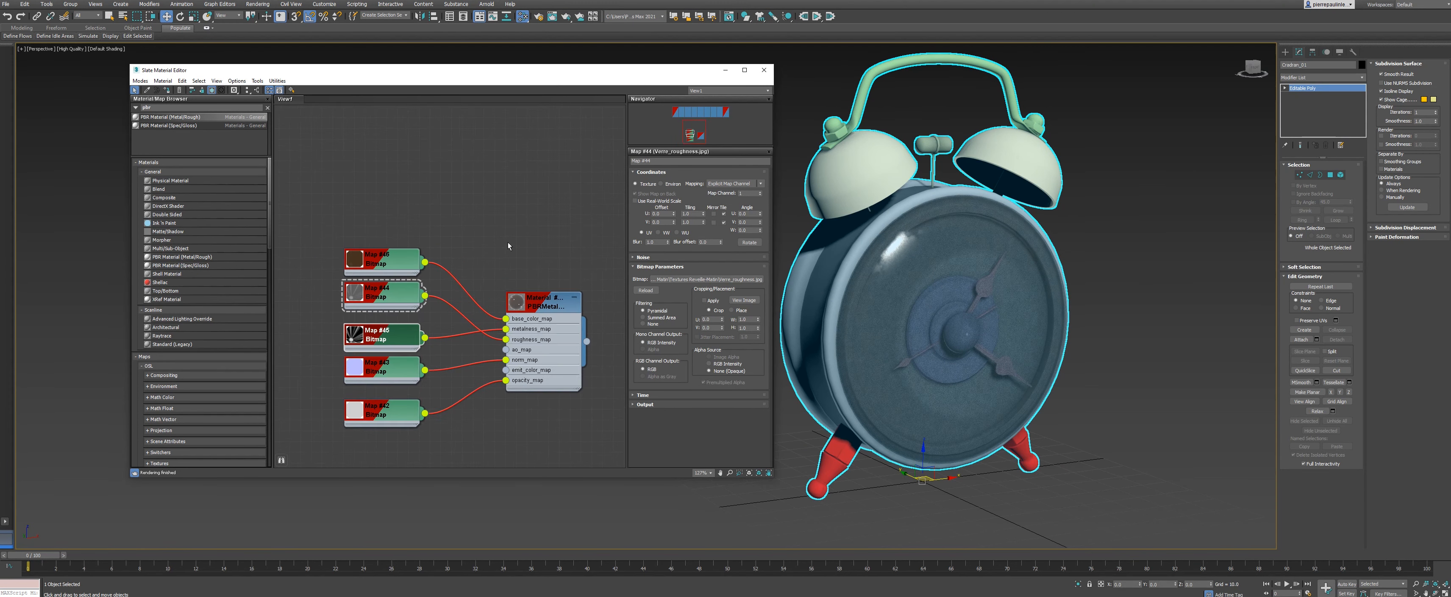
{"action": "scroll", "coordinate": [506, 245], "scroll_direction": "down", "scroll_amount": 2}
{"action": "middle_click_drag", "start_coordinate": [506, 244], "coordinate": [457, 279]}
{"action": "left_click_drag", "start_coordinate": [485, 278], "coordinate": [397, 344]}
{"action": "left_click_drag", "start_coordinate": [428, 315], "coordinate": [297, 318]}
{"action": "scroll", "coordinate": [297, 319], "scroll_direction": "up", "scroll_amount": 2}
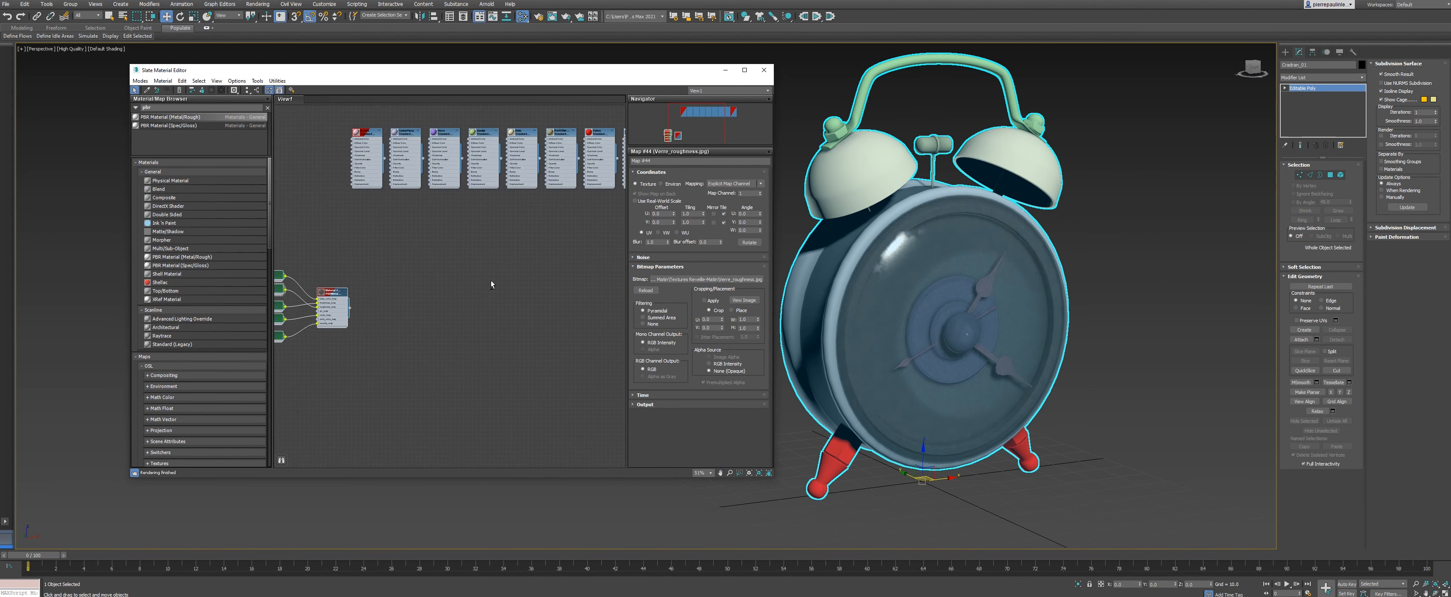
{"action": "middle_click_drag", "start_coordinate": [444, 306], "coordinate": [434, 297]}
Step: Bring an exported clock texture from the Textures Reveille-Matin folder into the material node graph
{"action": "key", "text": "alt+Tab"}
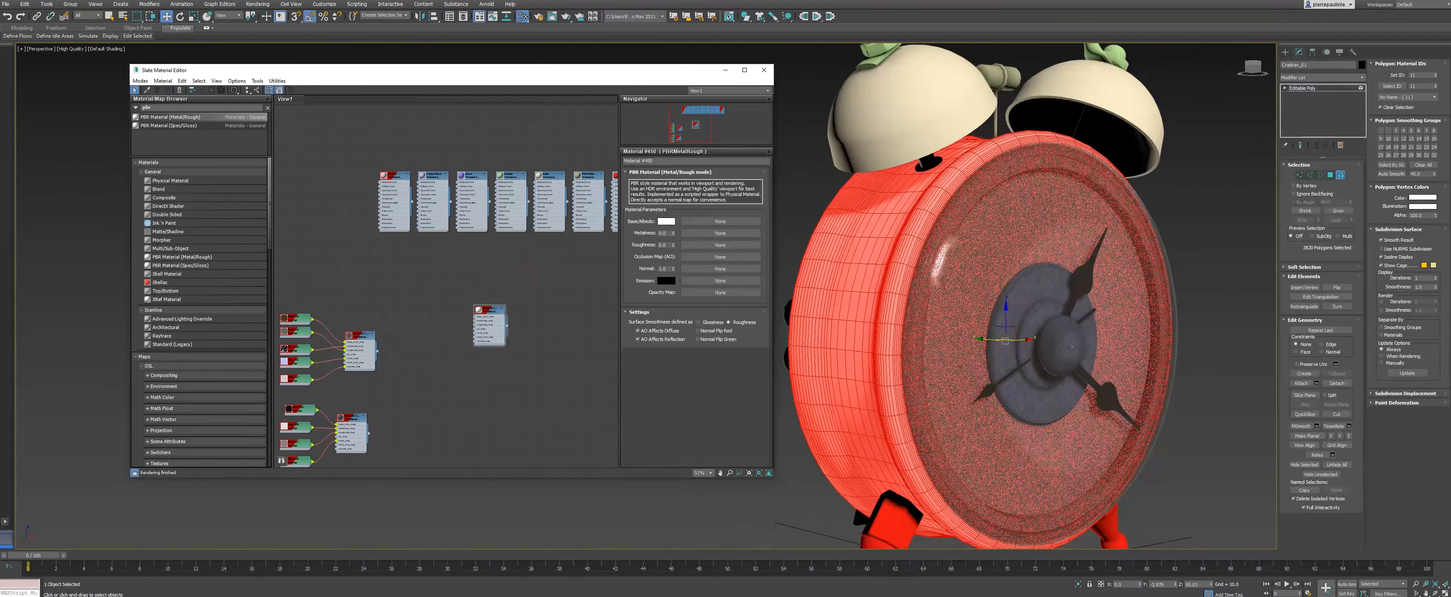
{"action": "key", "text": "alt+Tab"}
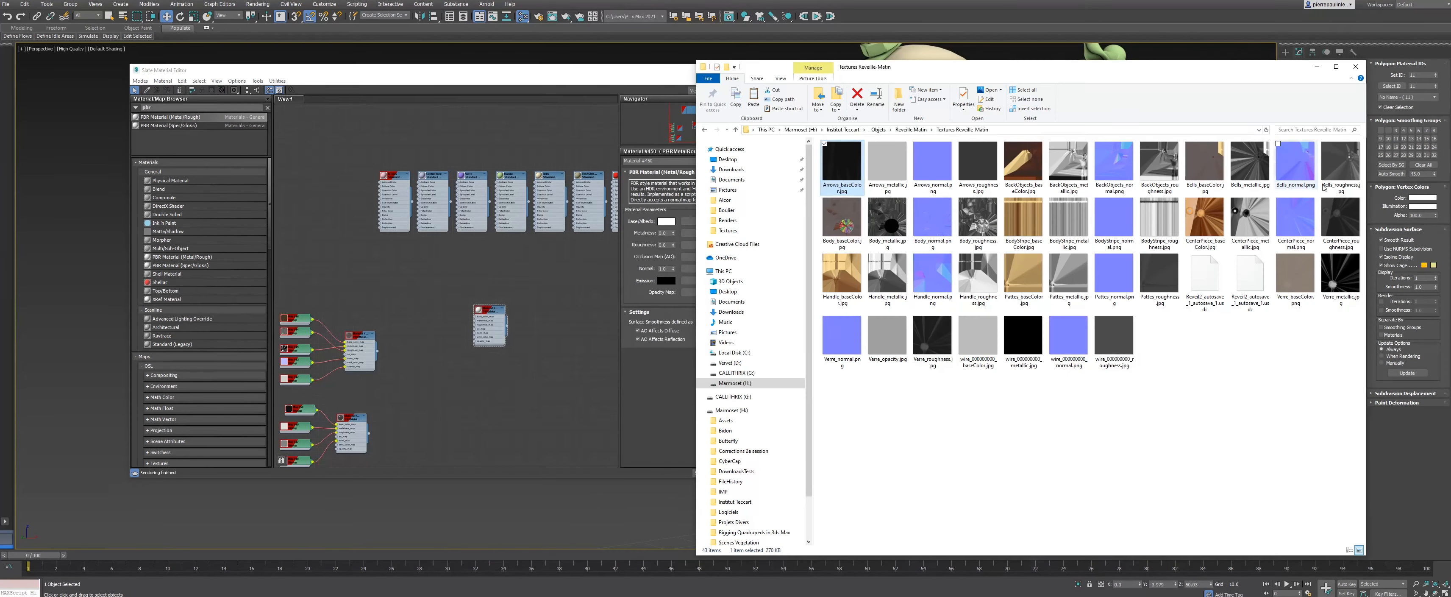
{"action": "left_click_drag", "start_coordinate": [939, 162], "coordinate": [479, 427]}
Step: Add a PBR Material (Metal/Rough) below the body material and place the BodyStripe base color texture beside it
{"action": "left_click", "coordinate": [520, 358]}
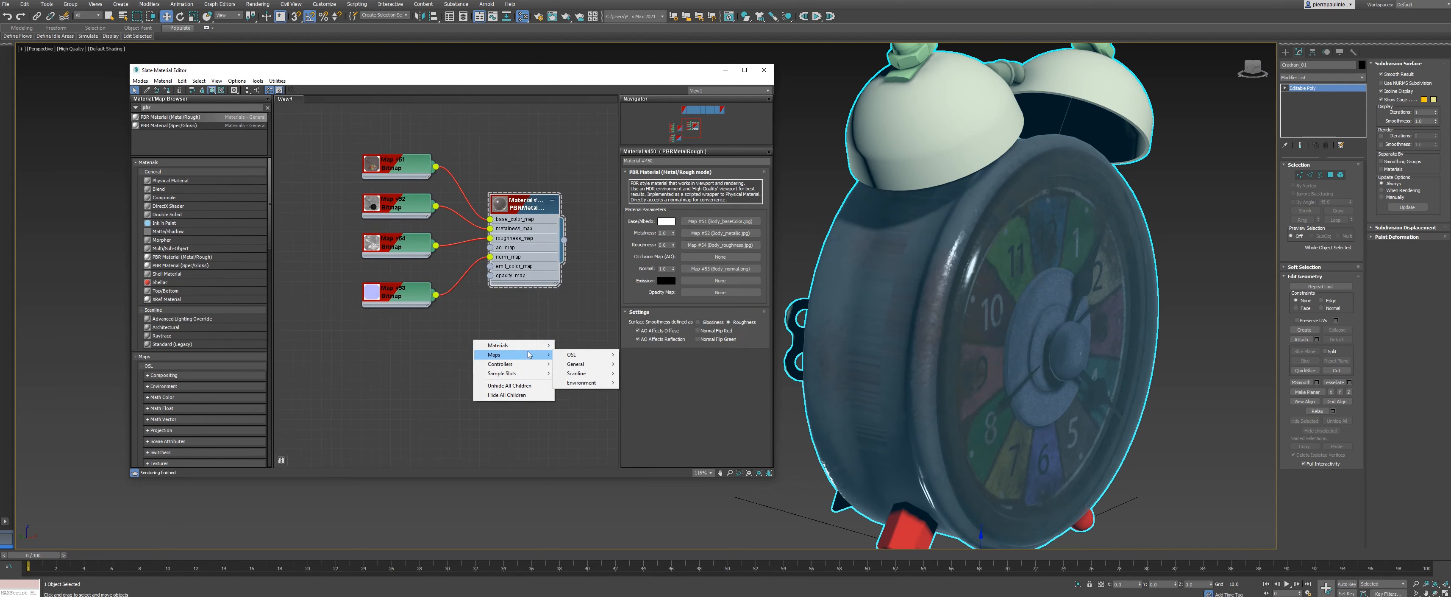
{"action": "mouse_move", "coordinate": [541, 356]}
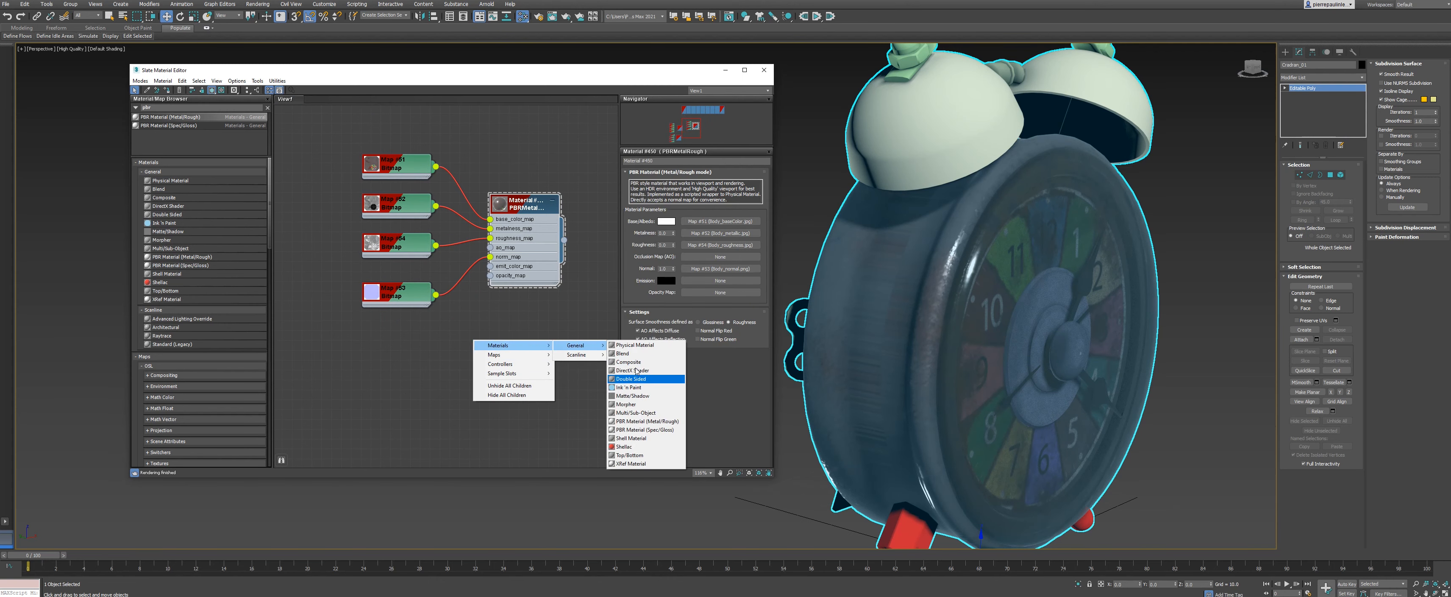
{"action": "left_click", "coordinate": [642, 367]}
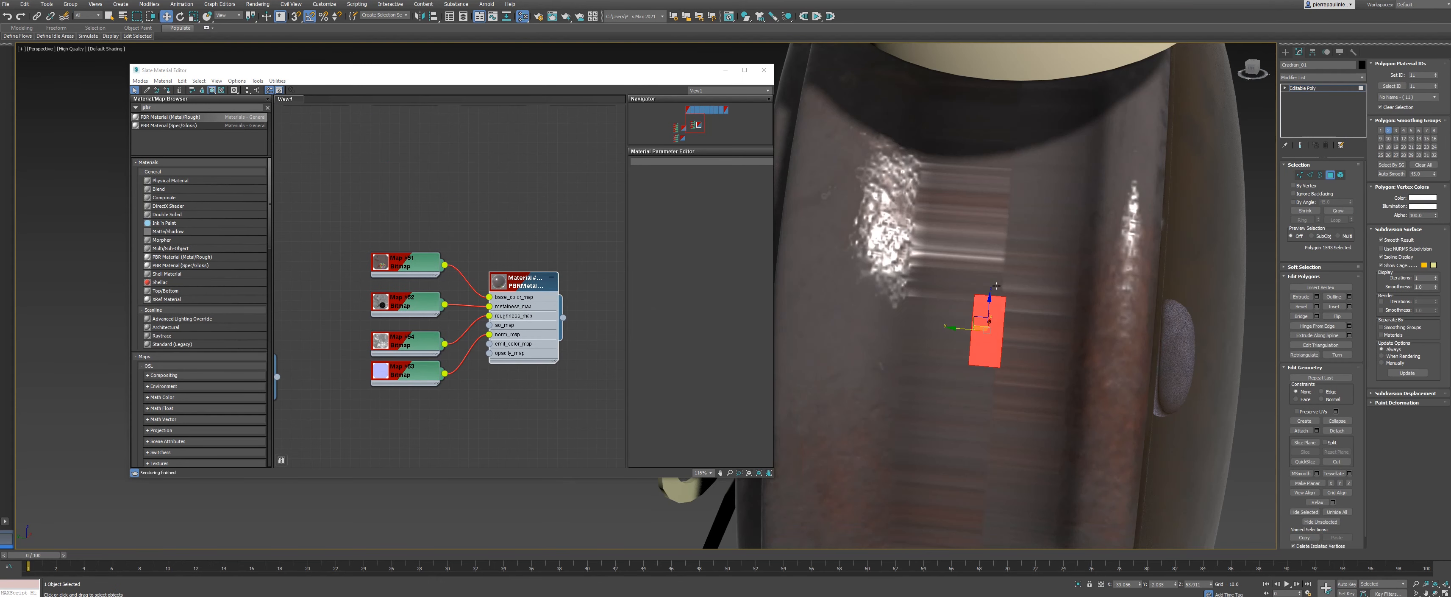
{"action": "left_click", "coordinate": [1334, 210]}
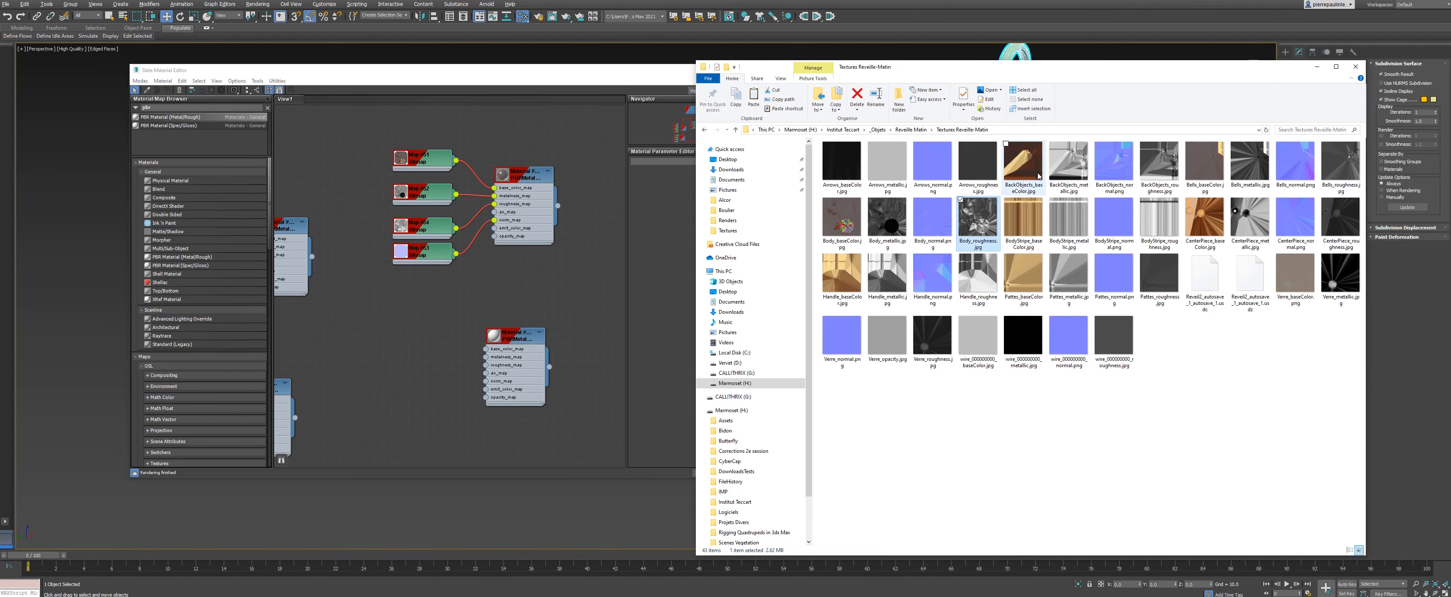
{"action": "left_click_drag", "start_coordinate": [1022, 220], "coordinate": [406, 329]}
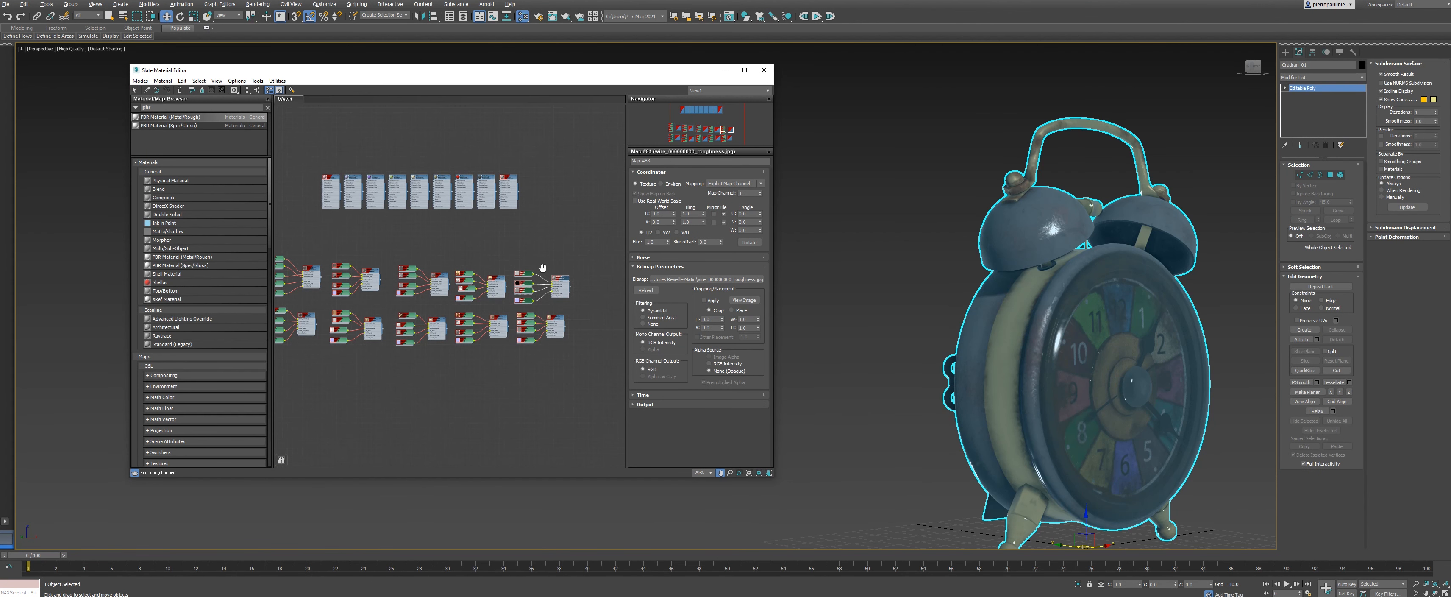
Step: Shift the material editor away from the clock and deselect the model to view its finished textures
{"action": "middle_click_drag", "start_coordinate": [529, 264], "coordinate": [570, 293]}
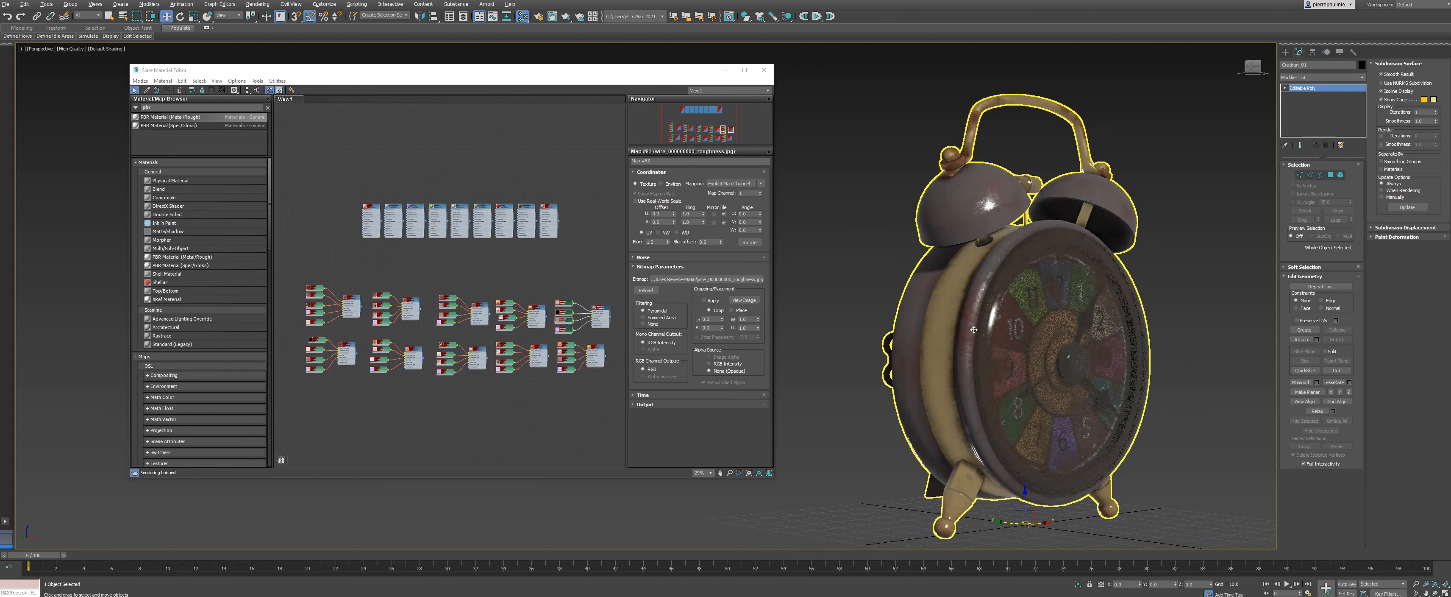
{"action": "middle_click_drag", "start_coordinate": [917, 340], "coordinate": [908, 341], "text": "alt"}
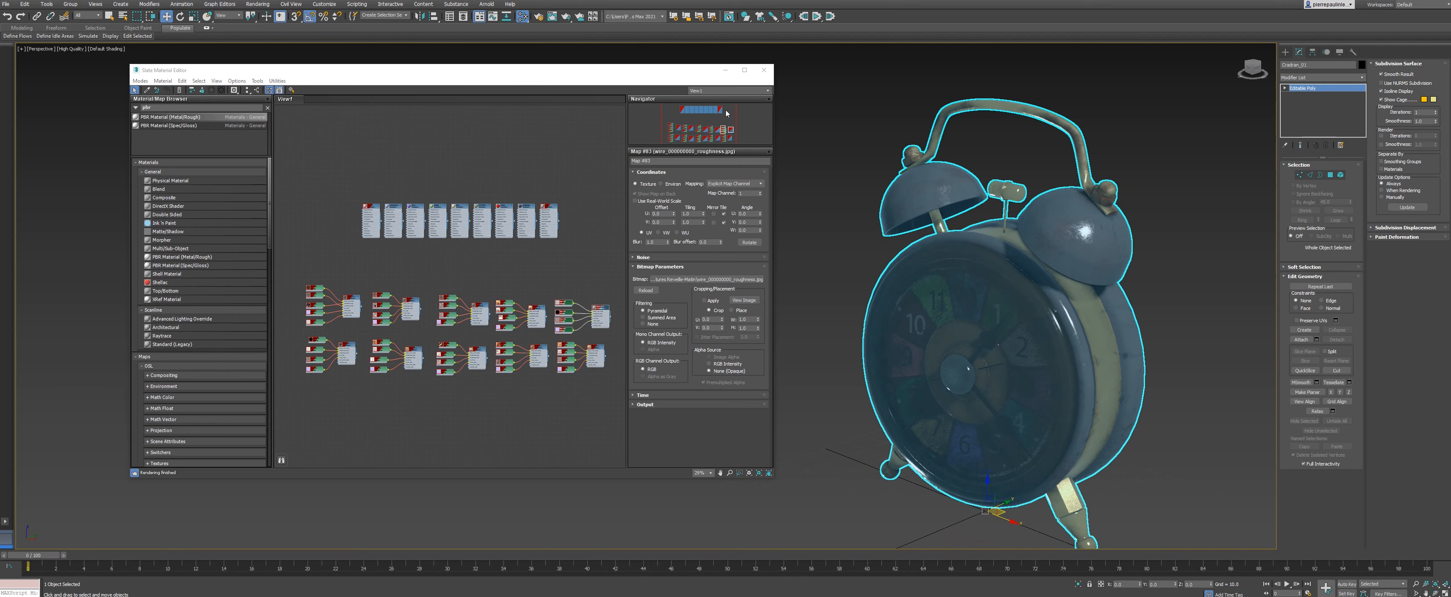
{"action": "left_click_drag", "start_coordinate": [659, 78], "coordinate": [588, 83]}
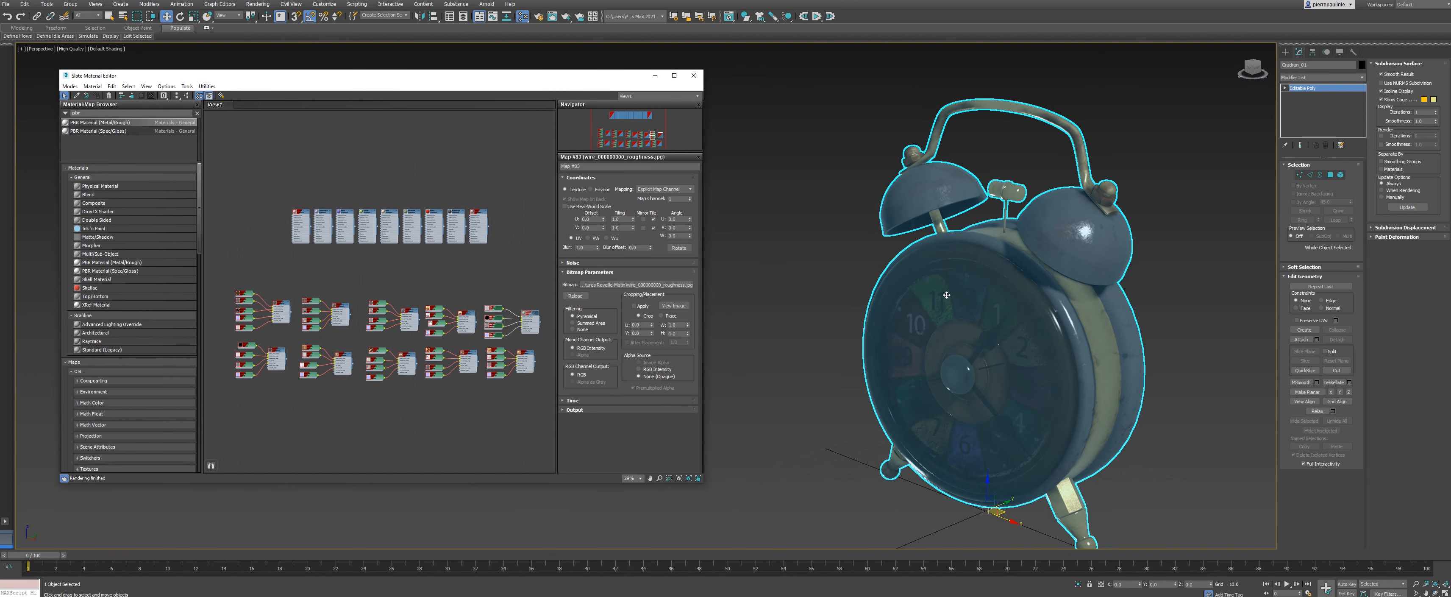
{"action": "middle_click_drag", "start_coordinate": [946, 294], "coordinate": [1008, 305], "text": "alt"}
{"action": "left_click", "coordinate": [1171, 450]}
{"action": "middle_click_drag", "start_coordinate": [1171, 449], "coordinate": [1122, 408]}
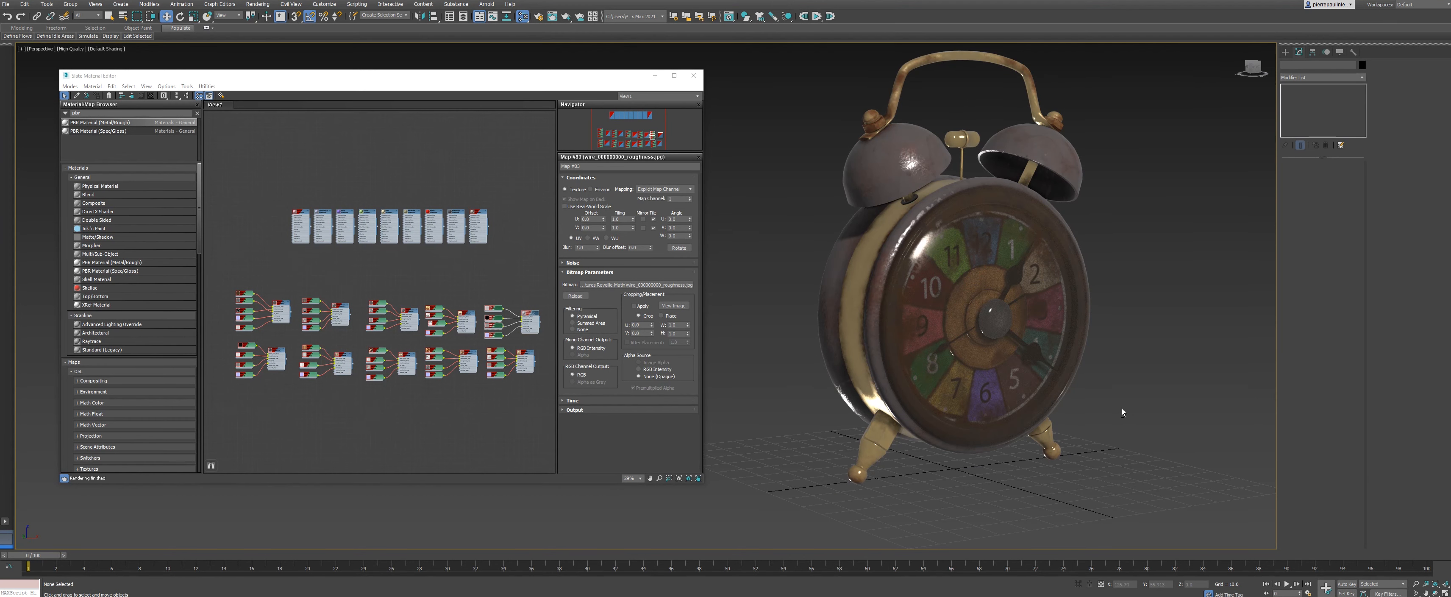
Step: Select the clock and examine its applied textures from the front and side
{"action": "middle_click_drag", "start_coordinate": [1122, 408], "coordinate": [1038, 462], "text": "alt"}
{"action": "left_click", "coordinate": [1011, 428]}
{"action": "mouse_move", "coordinate": [1011, 428]}
{"action": "middle_mouse_down", "text": "alt"}
{"action": "mouse_move", "coordinate": [916, 423]}
{"action": "mouse_move", "coordinate": [1013, 428]}
{"action": "mouse_move", "coordinate": [992, 434]}
{"action": "middle_mouse_up", "text": "alt"}
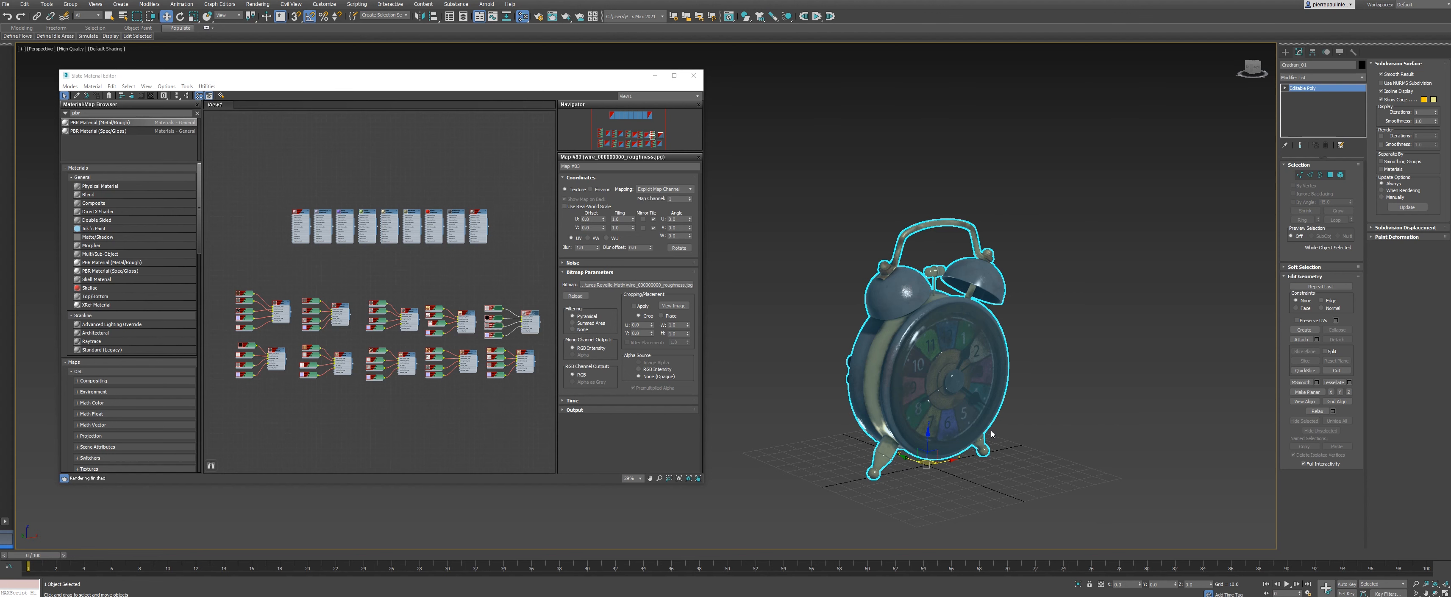
{"action": "middle_click_drag", "start_coordinate": [802, 451], "coordinate": [1006, 443], "text": "alt"}
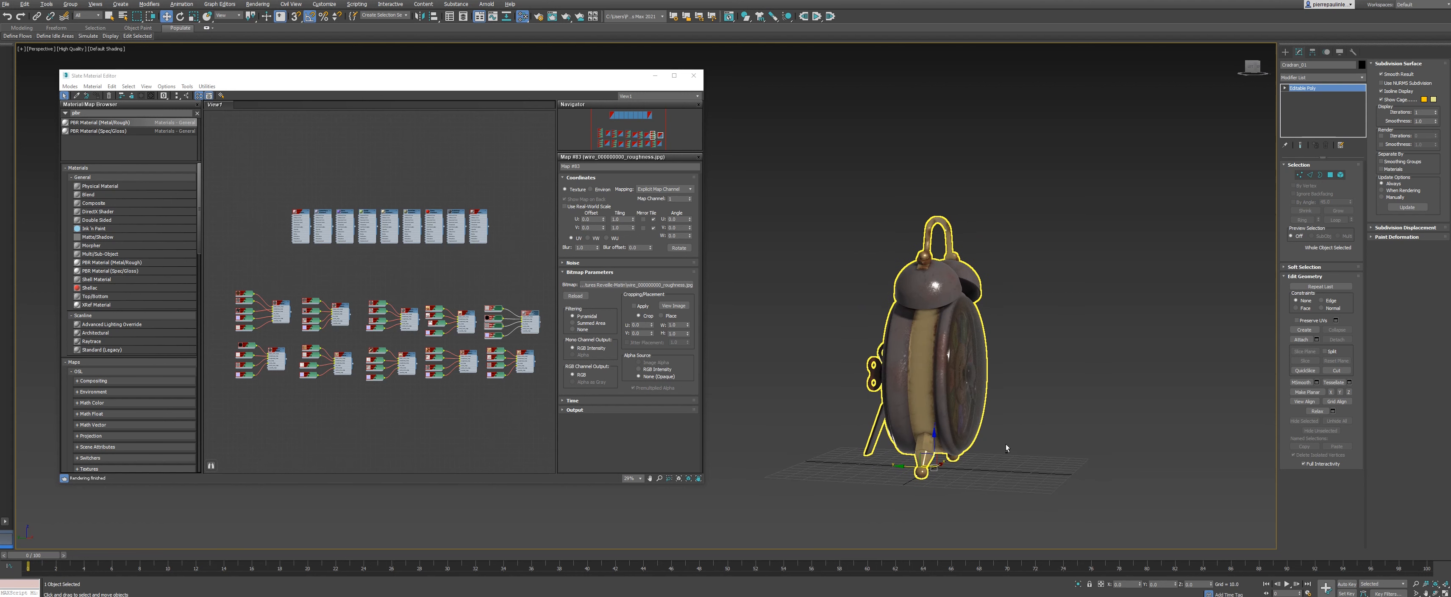